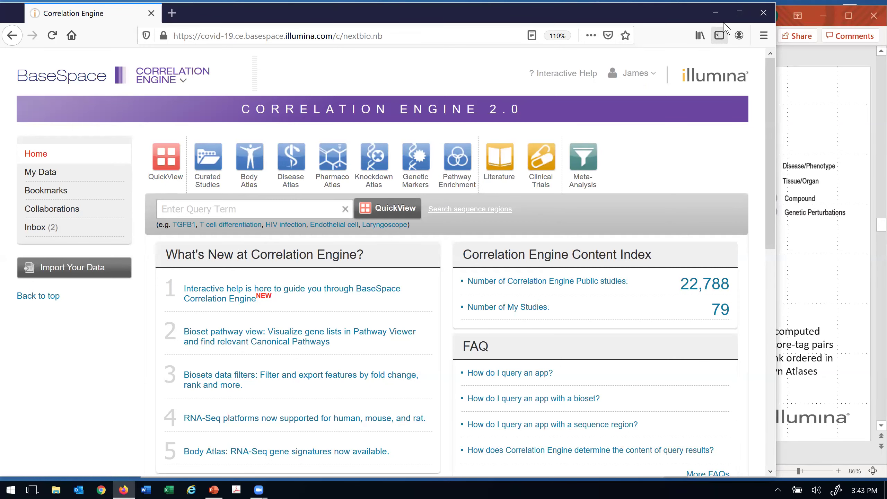
Maximize the browser window and open the Curated Studies app from the Correlation Engine home page
double_click(735, 16)
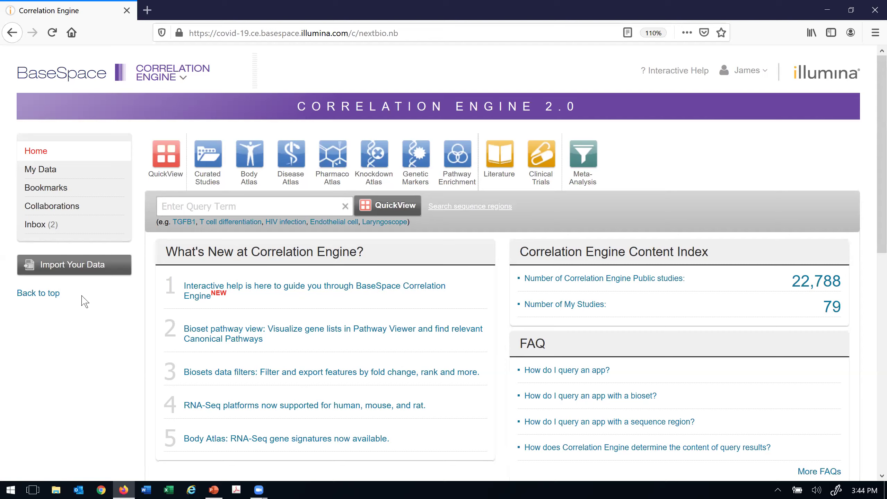
scroll(84, 301, down, 5)
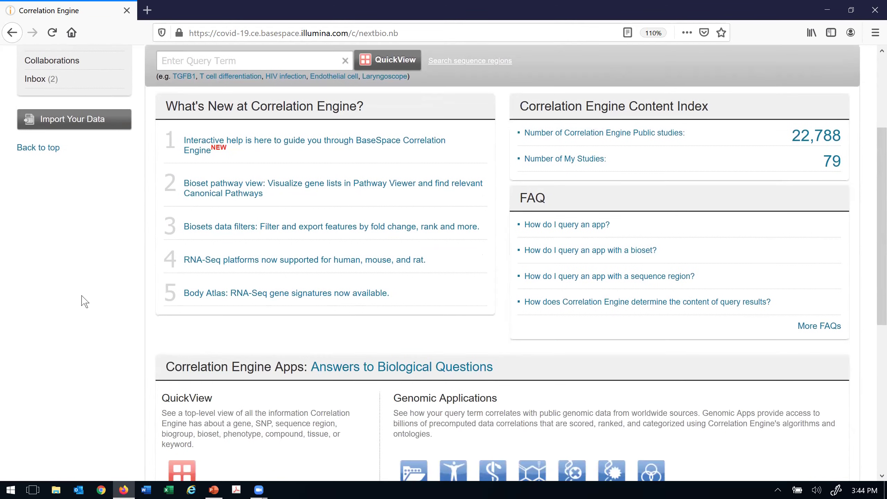
scroll(85, 301, up, 4)
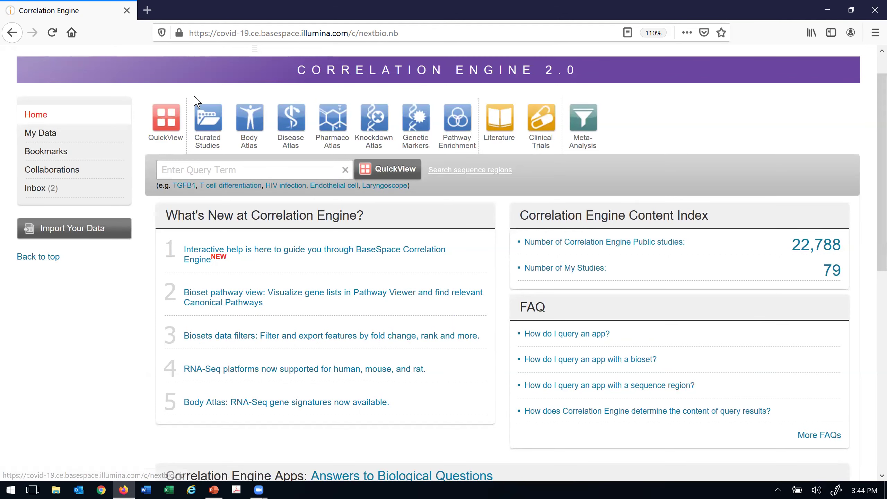
click(214, 128)
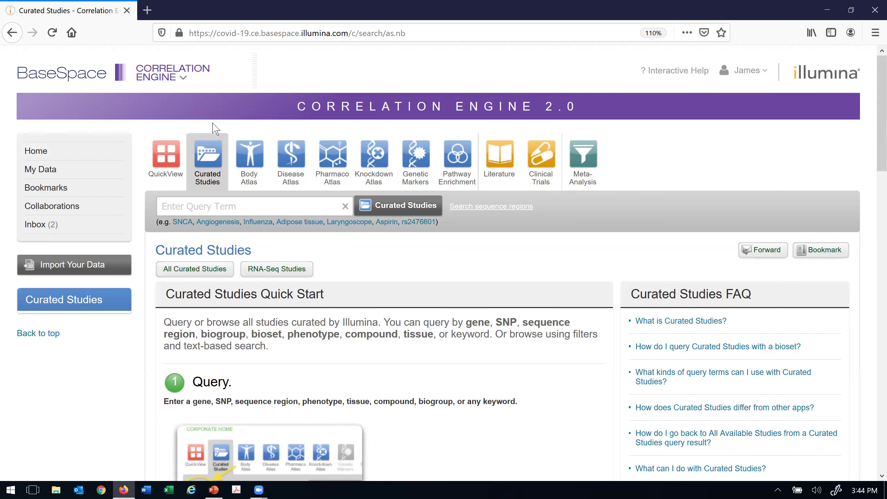
Skim the Curated Studies quick start guide and open the list of all curated studies
scroll(215, 129, down, 5)
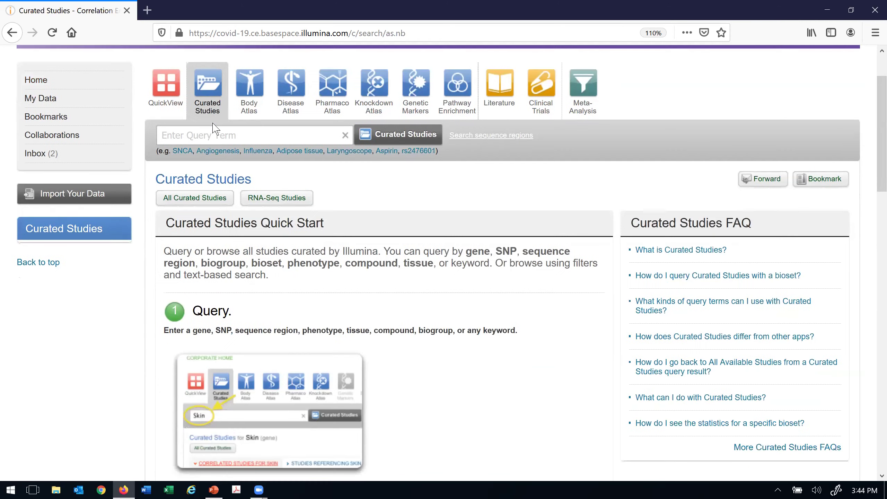
scroll(216, 129, down, 10)
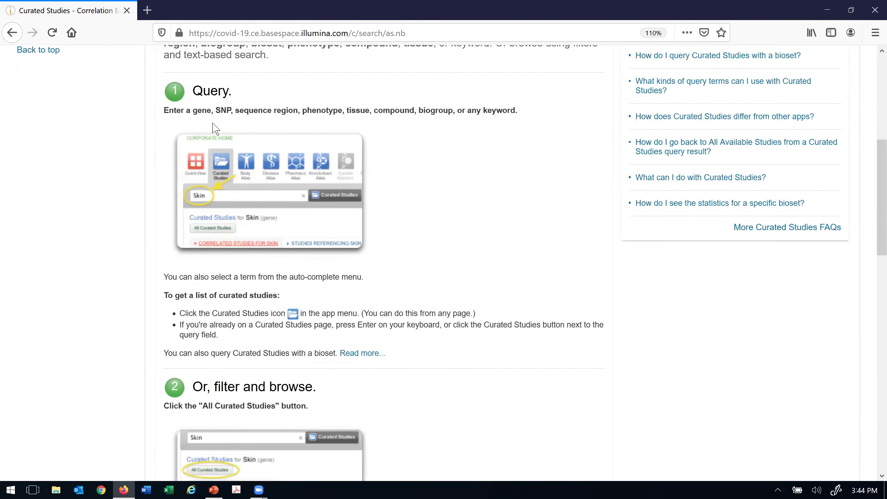
scroll(215, 129, down, 1)
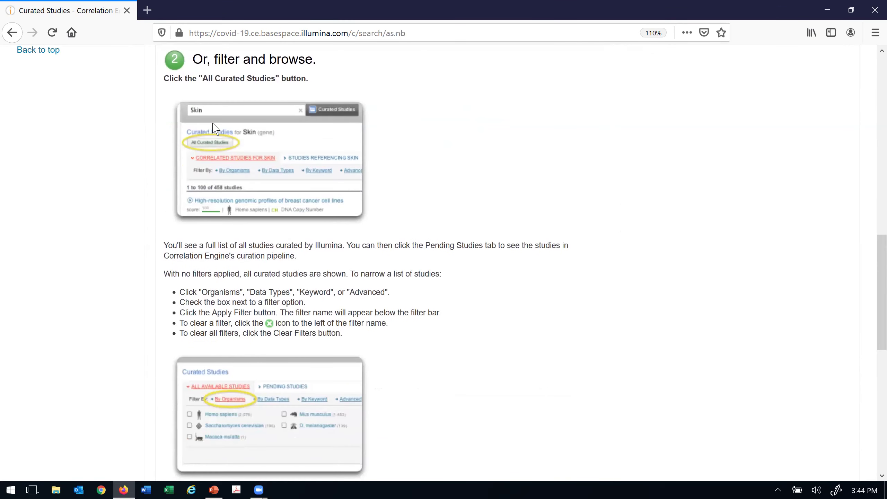
scroll(214, 126, up, 15)
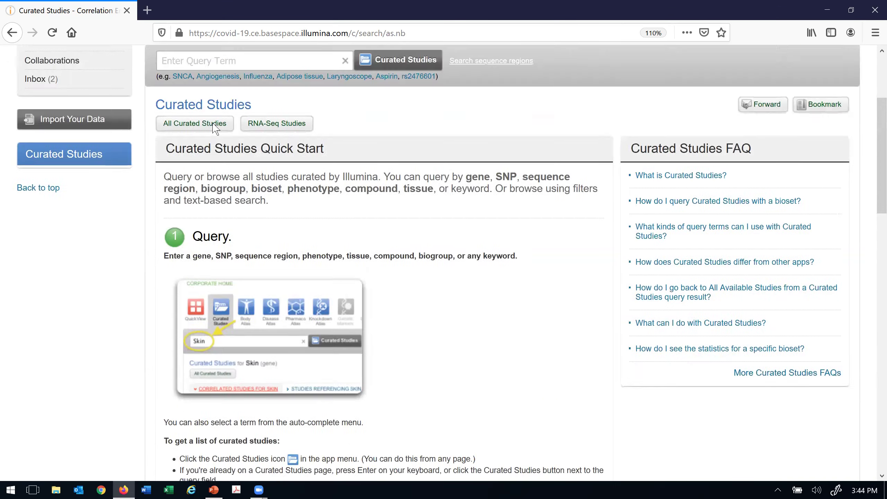
scroll(214, 127, up, 1)
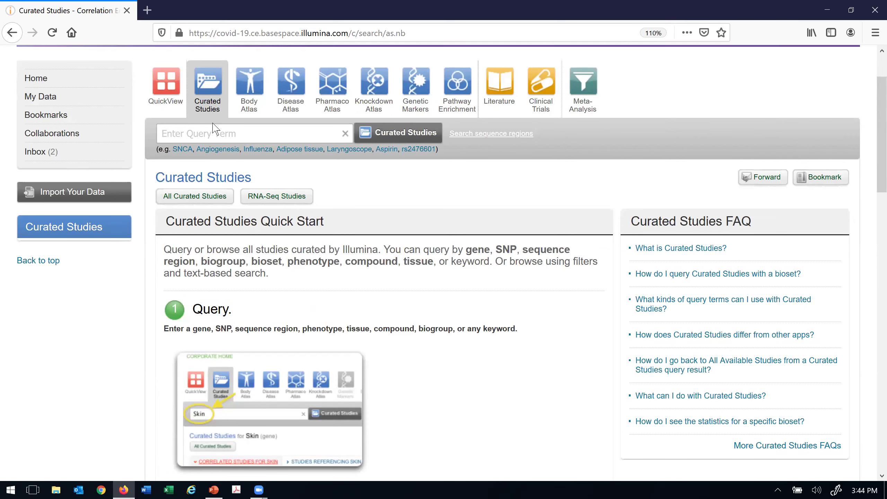
click(191, 200)
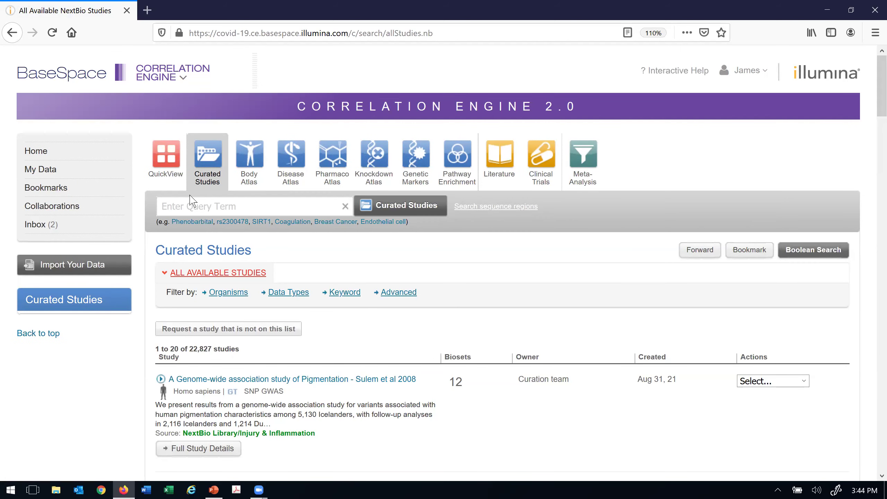
Browse the list of all available studies and inspect the organism and data type filter options
scroll(191, 200, down, 1)
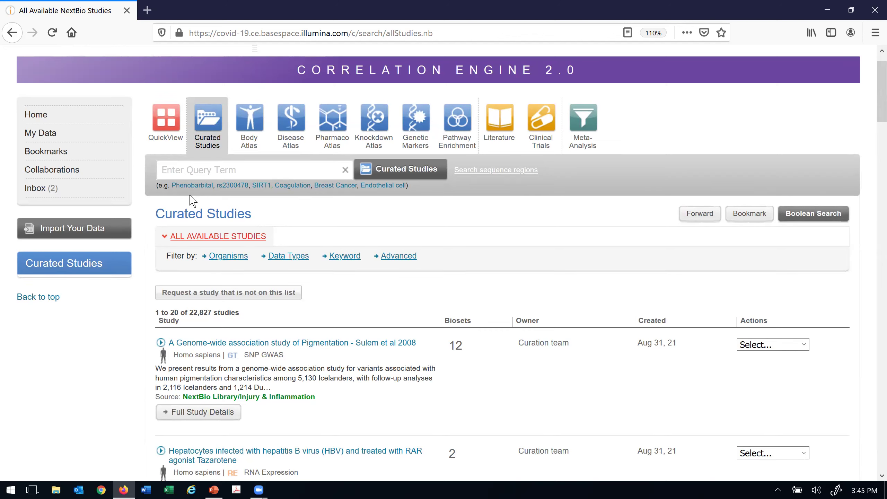
scroll(193, 201, down, 1)
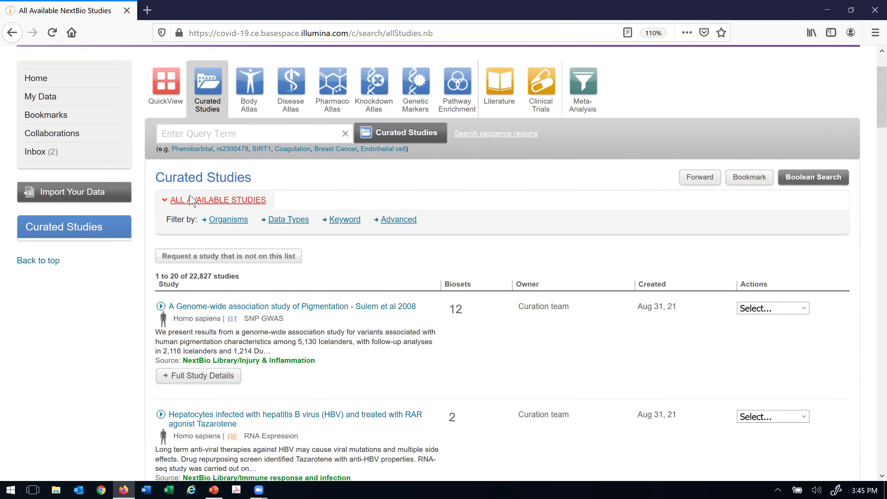
scroll(192, 201, down, 1)
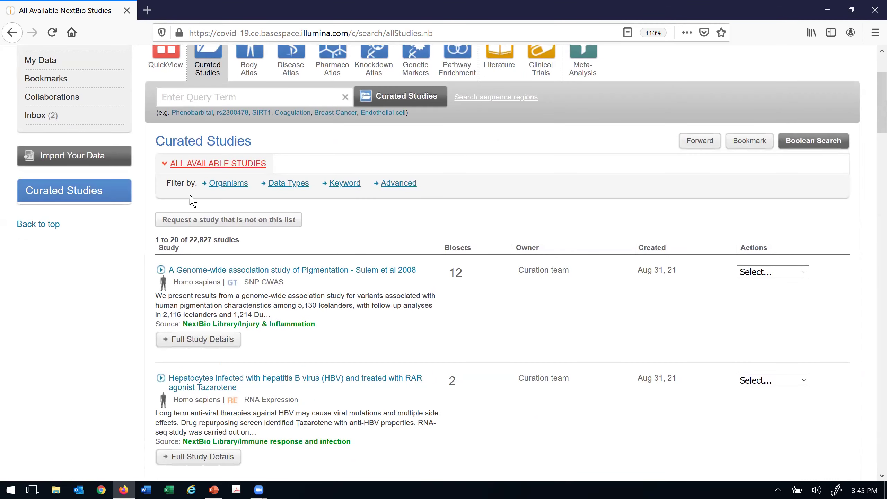
scroll(192, 200, down, 5)
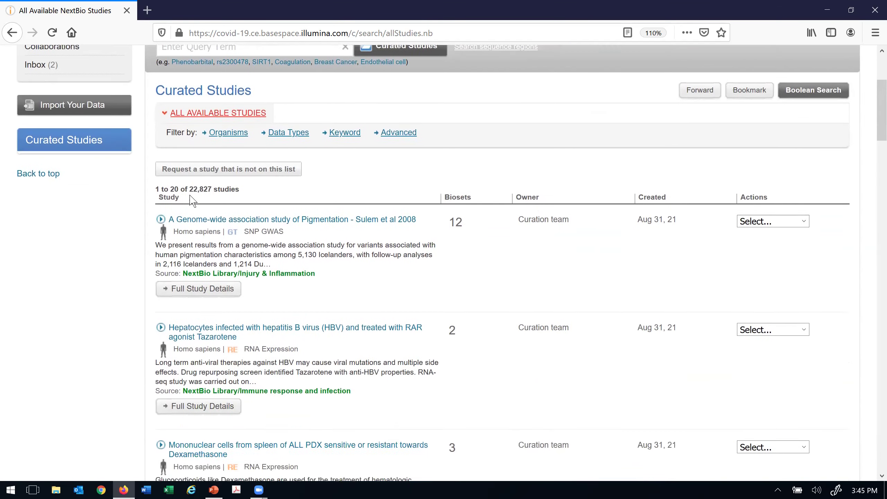
scroll(192, 201, down, 1)
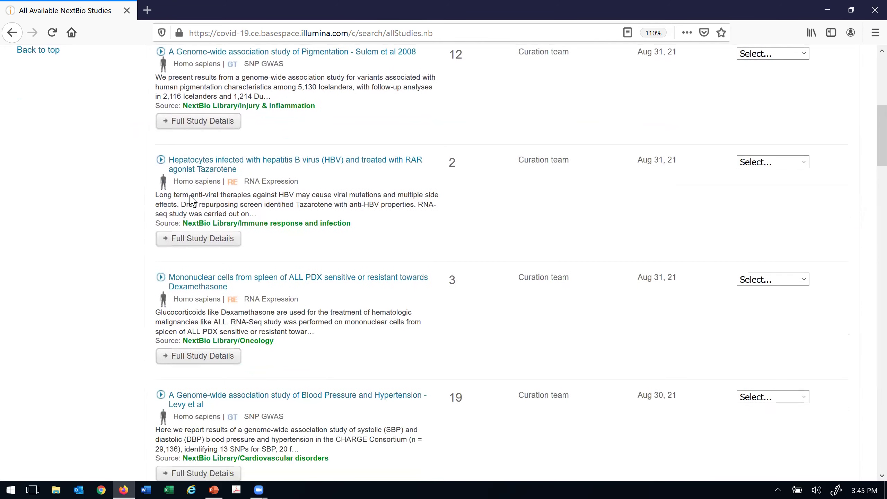
scroll(192, 200, up, 4)
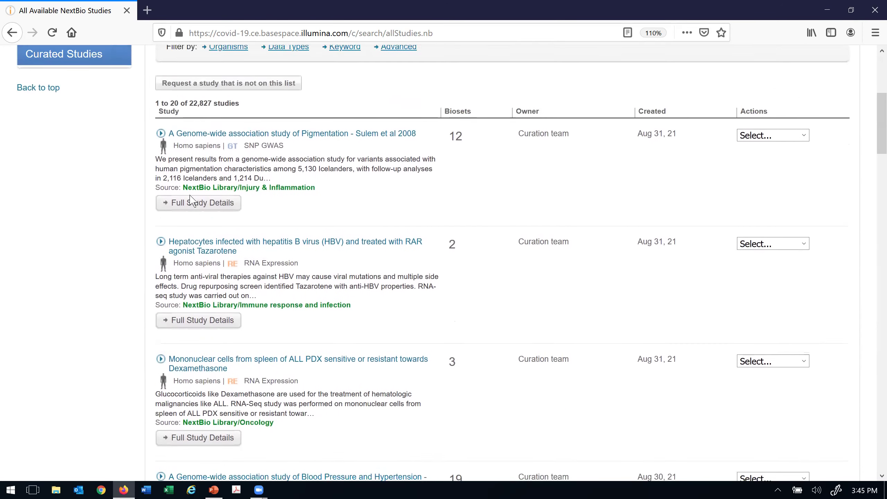
scroll(193, 201, up, 3)
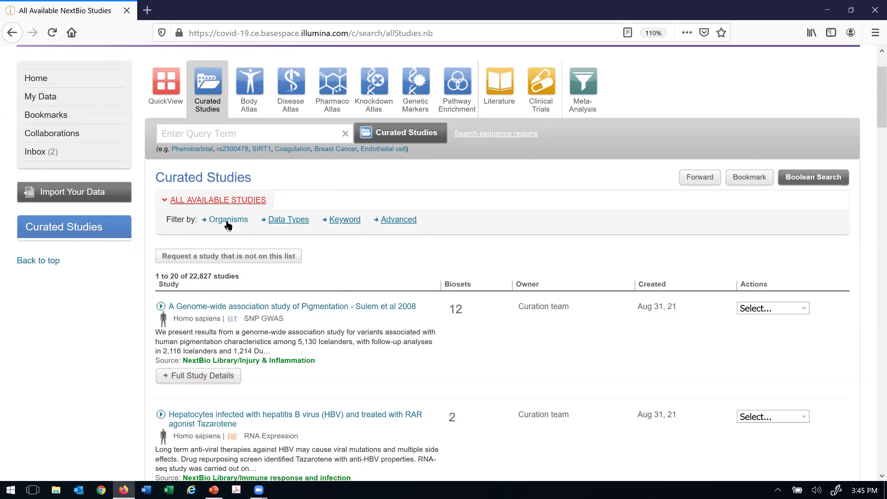
click(239, 220)
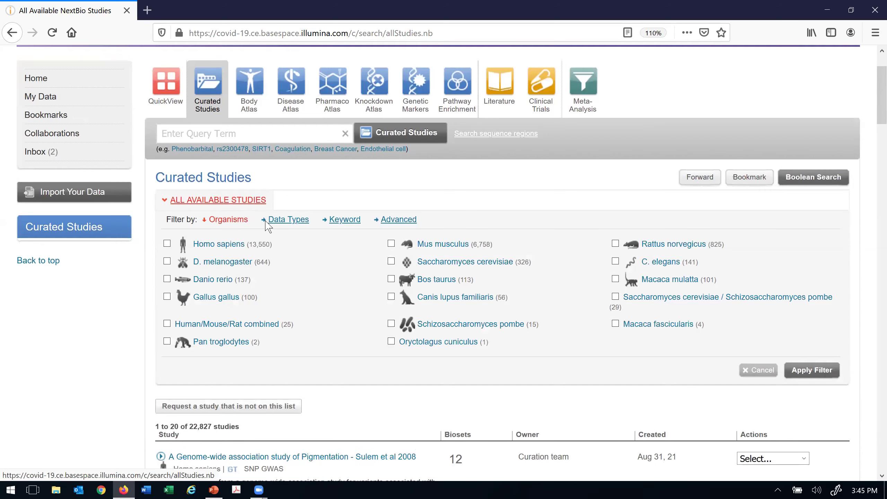
click(287, 220)
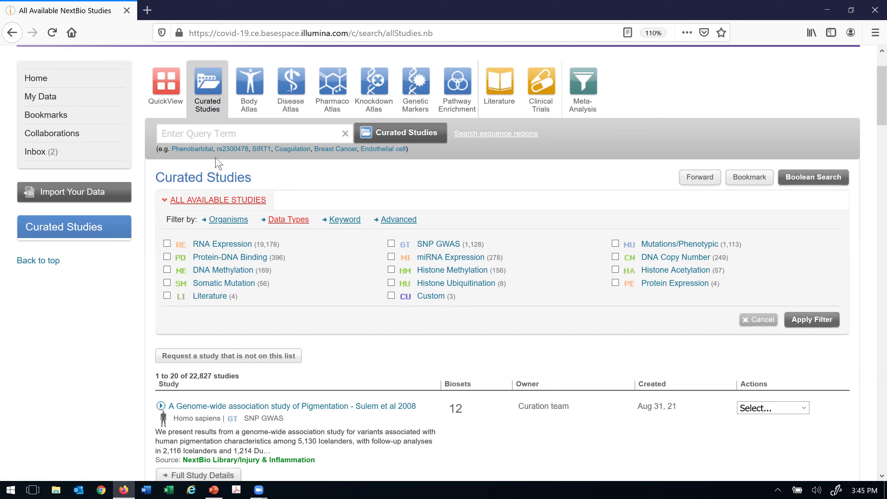
Query the curated studies for the suggested phenotype Coronavirus infection (SNOMED_CT)
click(205, 139)
text(coronavi)
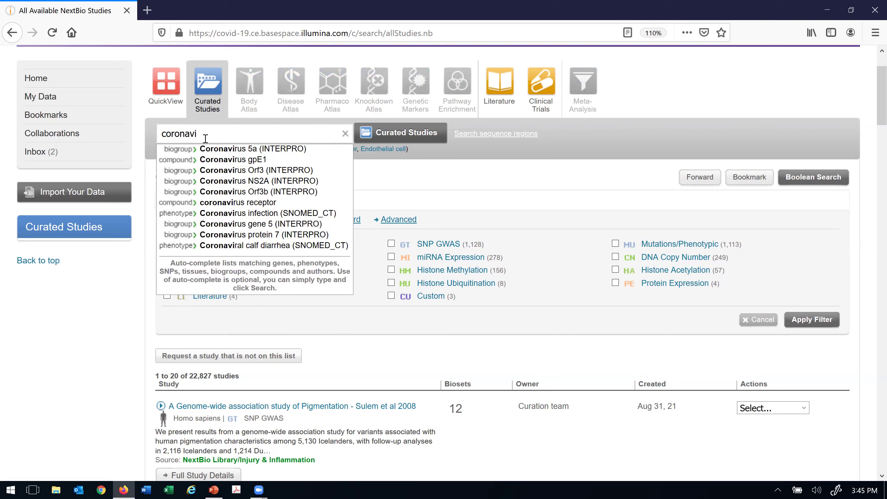
text( in)
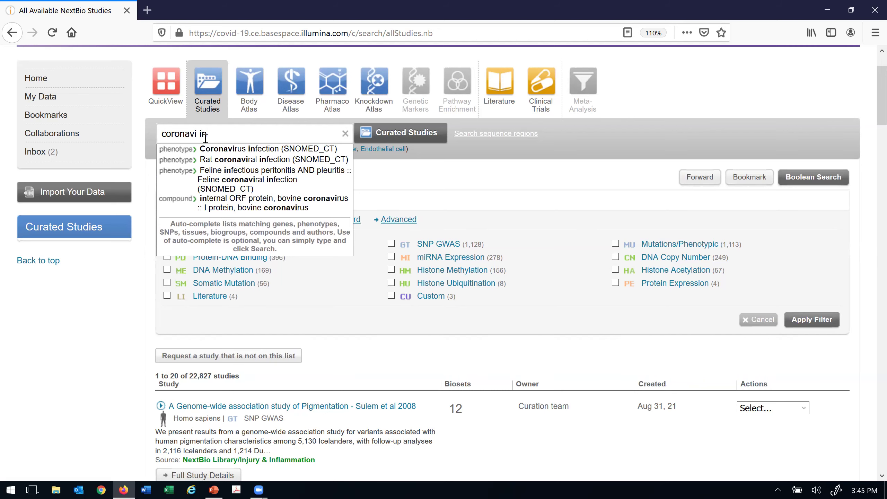
click(229, 150)
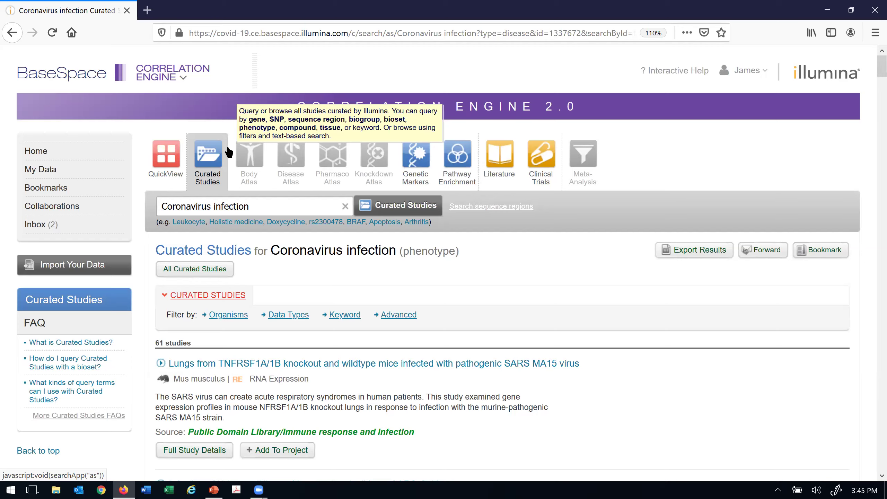
Examine the organism filter options and the study descriptions listed for Coronavirus infection
scroll(228, 152, down, 2)
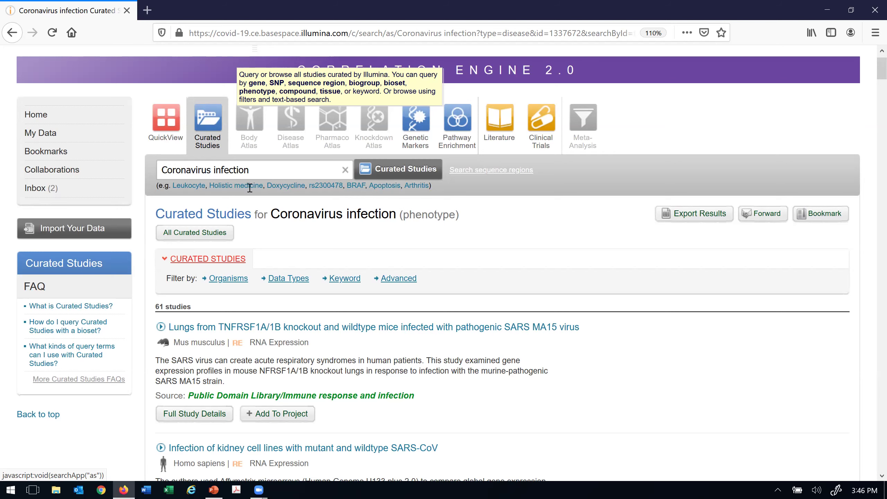
click(231, 279)
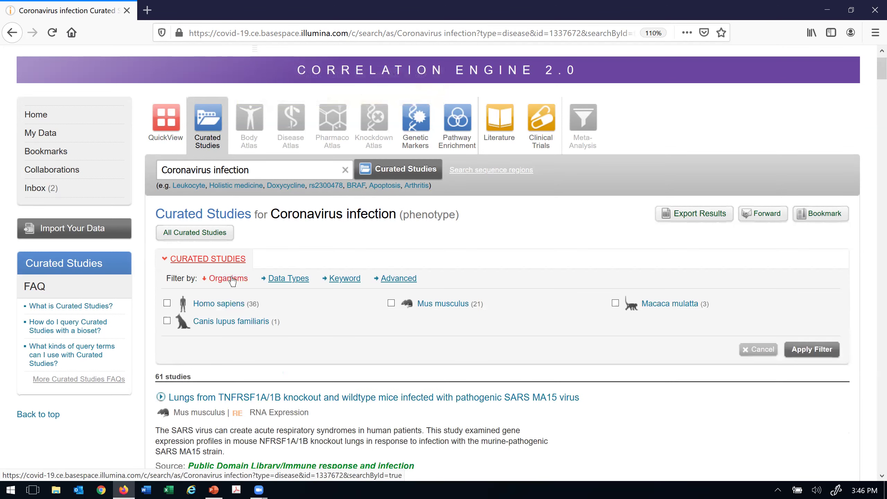
scroll(231, 280, down, 5)
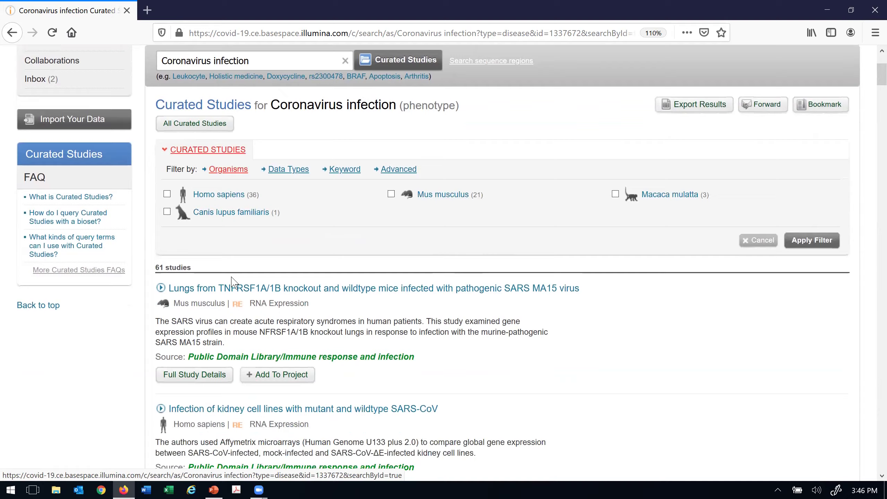
scroll(233, 281, down, 1)
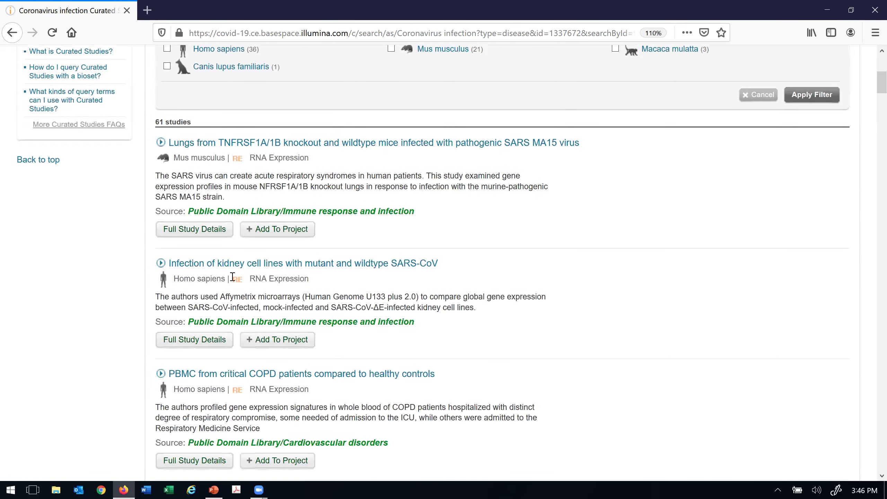
scroll(233, 277, down, 1)
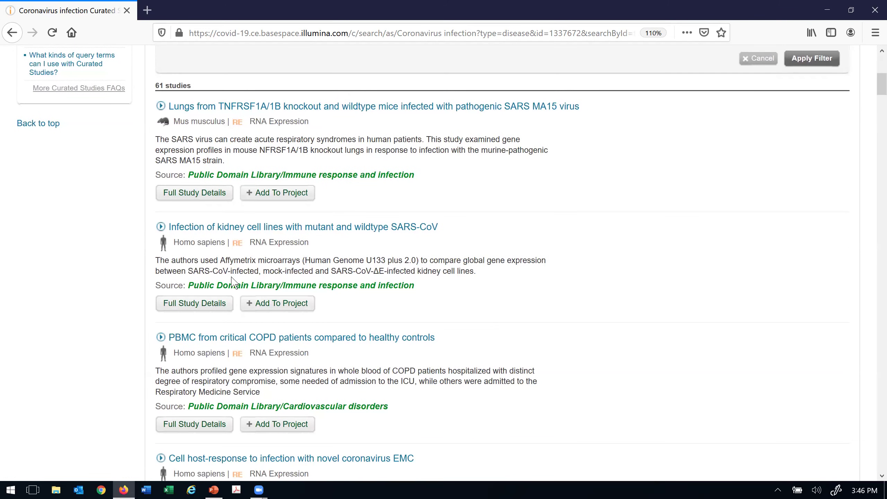
scroll(233, 282, down, 1)
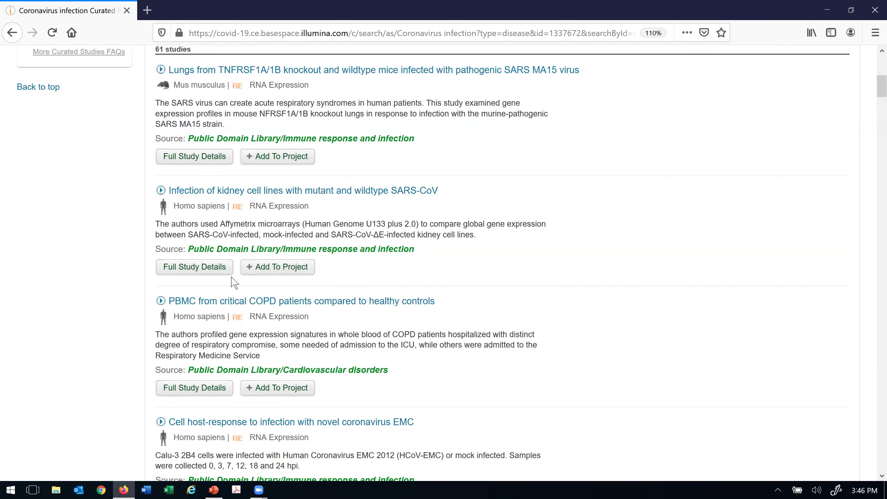
scroll(233, 282, down, 4)
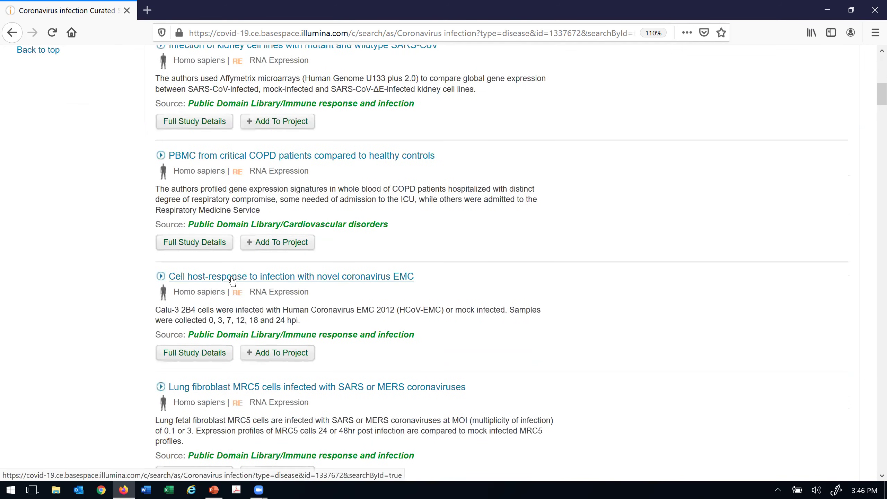
scroll(233, 281, down, 2)
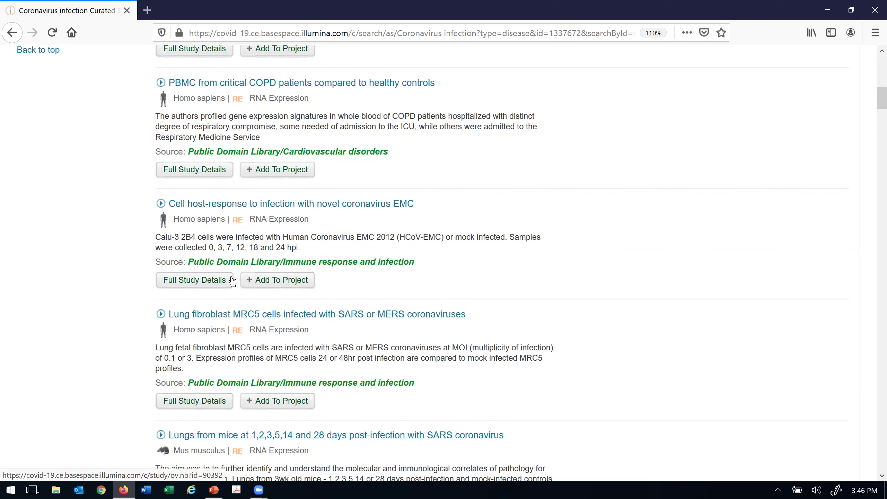
scroll(232, 282, up, 11)
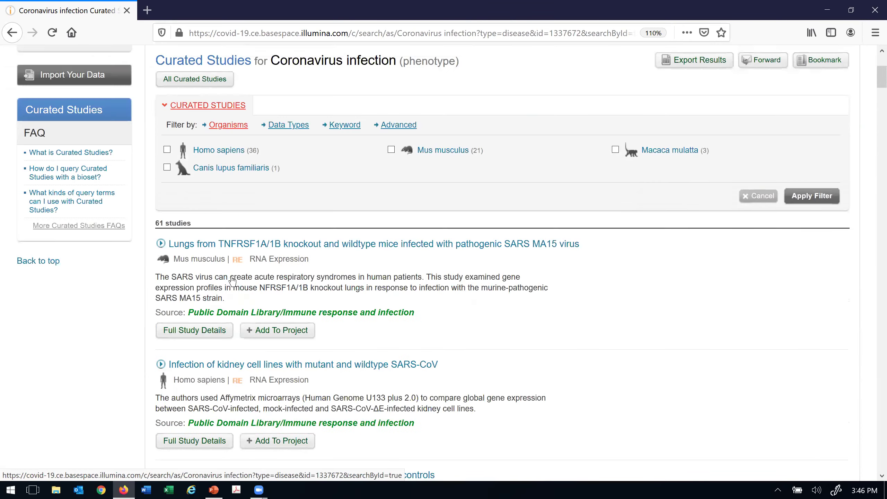
scroll(232, 281, up, 5)
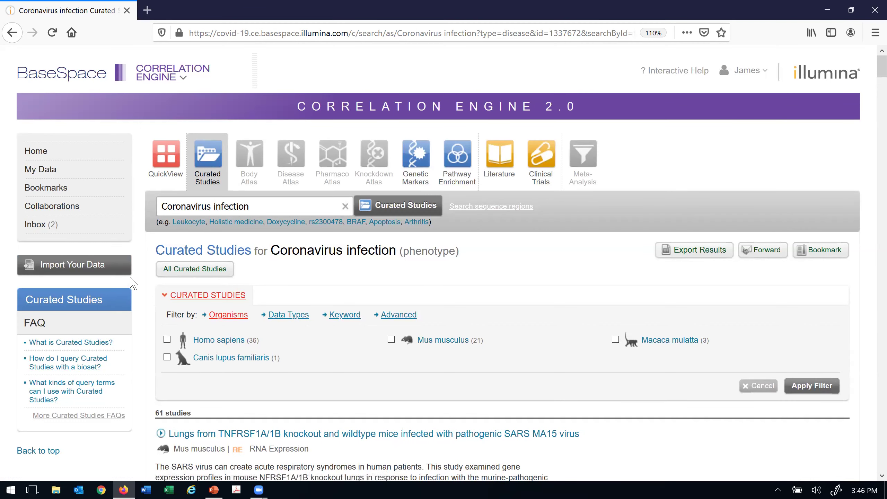
Open the Covid-19 Community group from the recently created groups in Collaborations
click(64, 207)
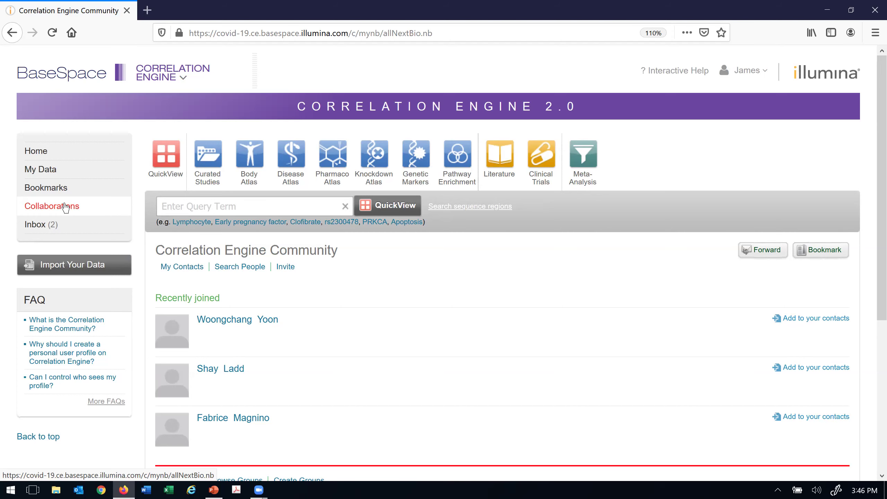
scroll(65, 206, down, 5)
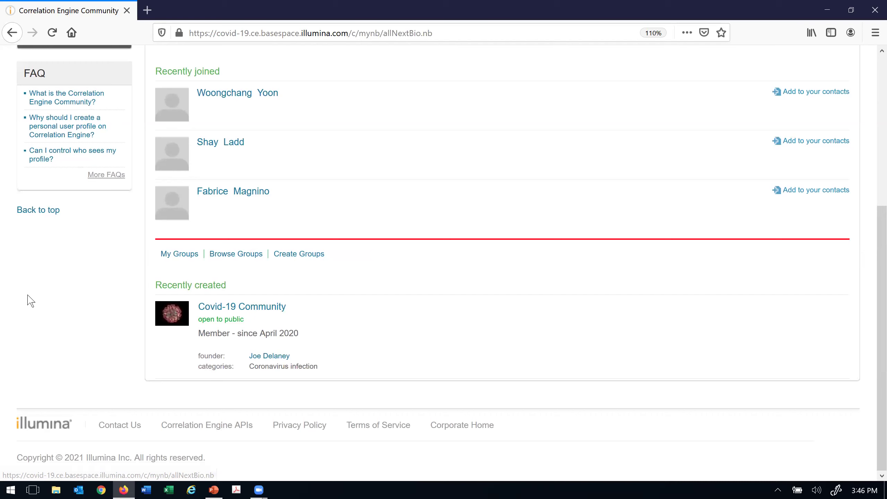
click(226, 310)
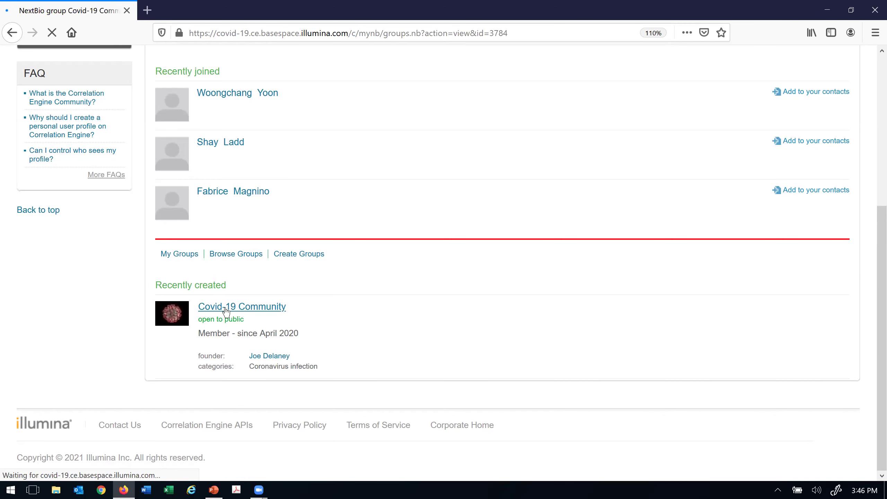
Open the SARS-CoV-2 Curated Studies project from the Covid-19 Community group's project list
scroll(226, 312, down, 3)
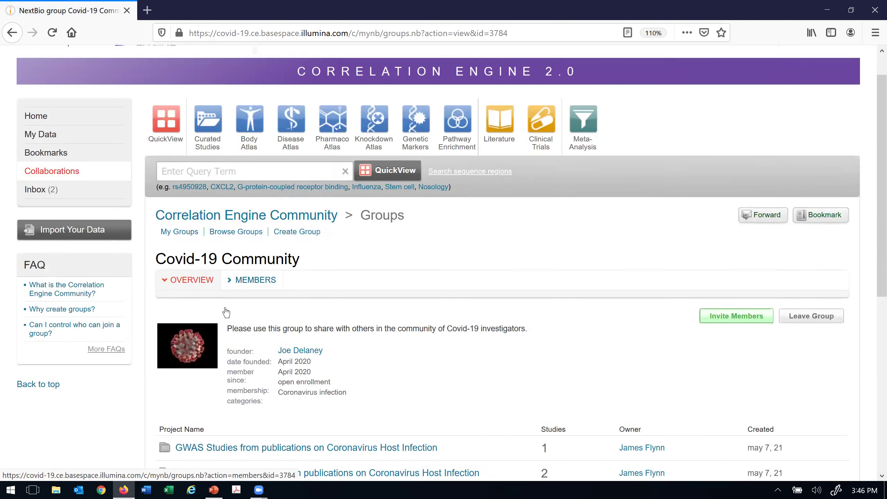
scroll(227, 313, down, 1)
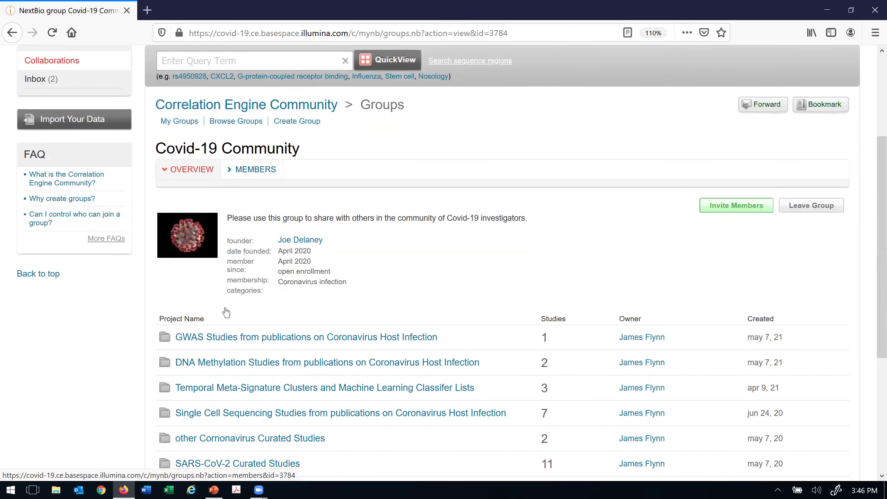
scroll(227, 312, down, 5)
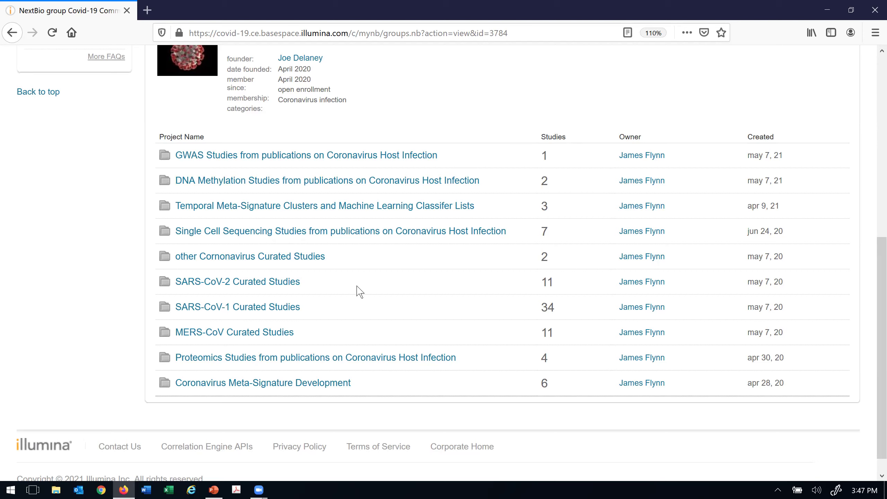
click(262, 285)
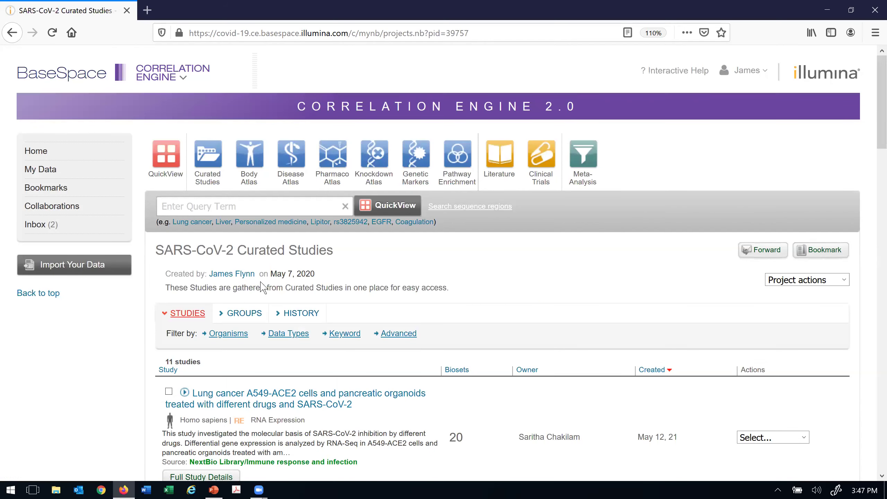
Expand the study on lung cancer A549-ACE2 cells and pancreatic organoids treated with different drugs and SARS-CoV-2, and review its biosets
scroll(263, 287, down, 5)
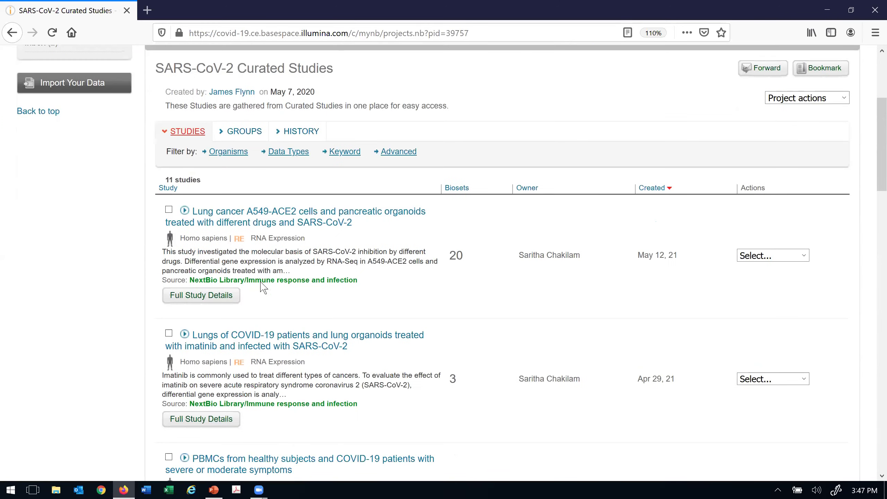
scroll(263, 287, down, 1)
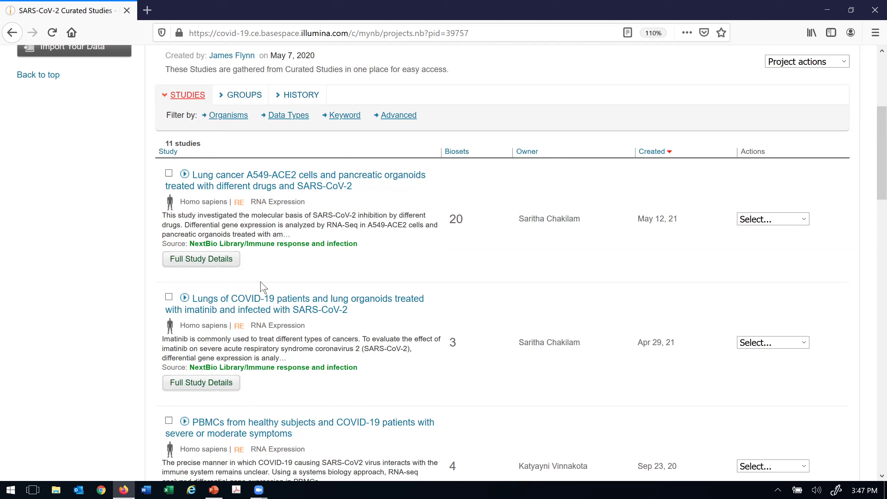
click(224, 186)
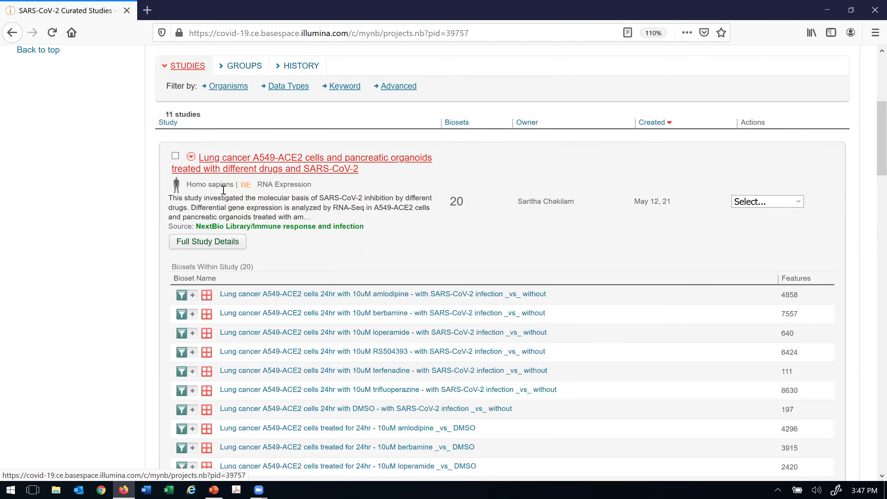
scroll(224, 194, down, 8)
scroll(224, 194, down, 4)
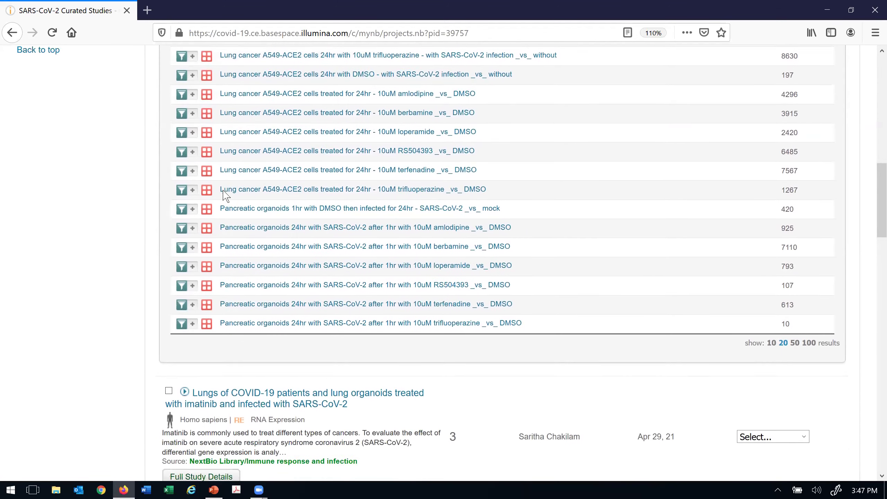
Expand the study on PBMCs from healthy subjects and COVID-19 patients with severe or moderate symptoms, and review its biosets
scroll(224, 194, down, 3)
scroll(224, 195, down, 2)
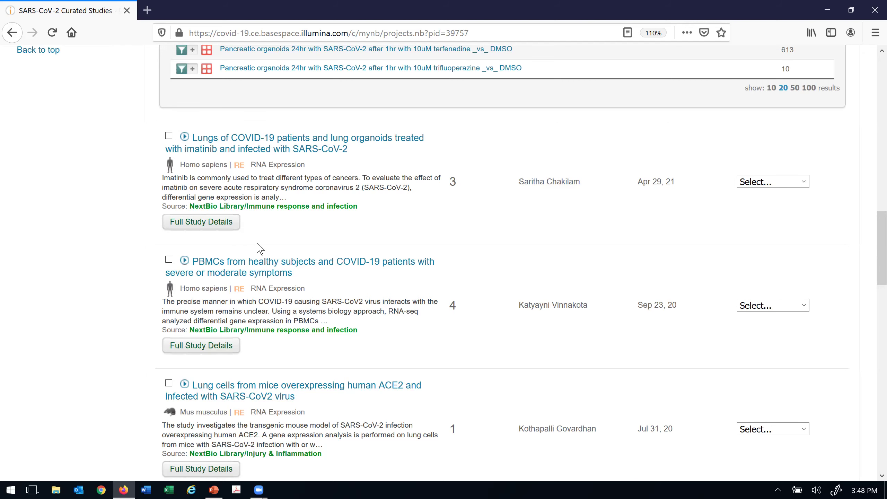
scroll(258, 245, down, 2)
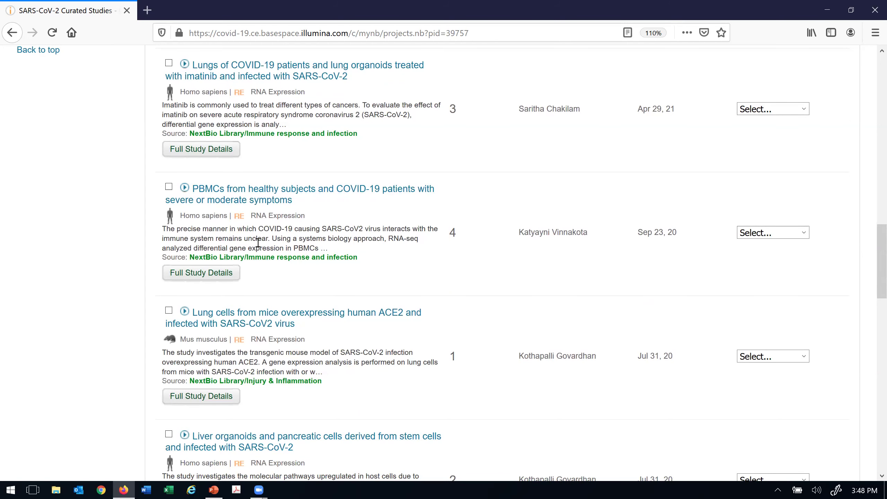
click(228, 195)
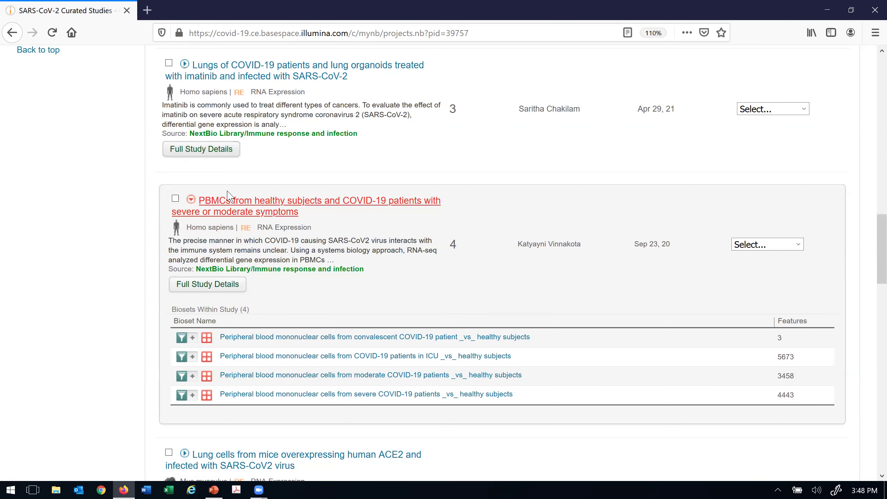
scroll(227, 196, down, 2)
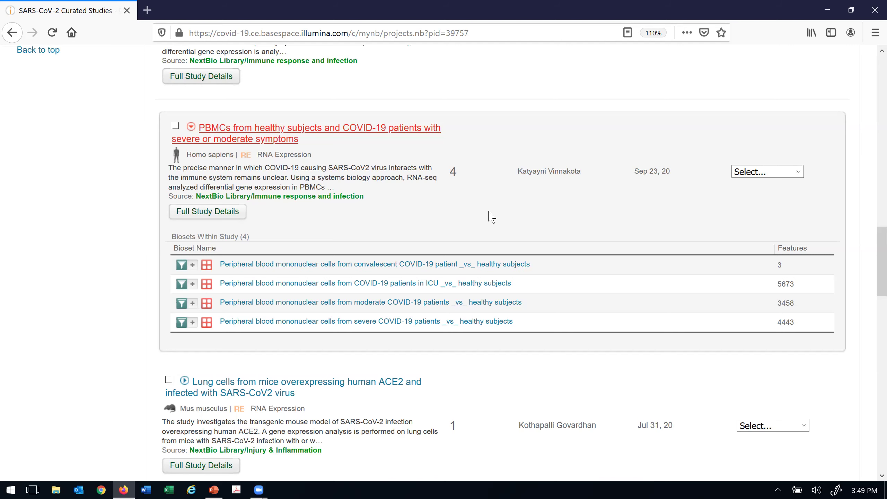
scroll(492, 216, down, 1)
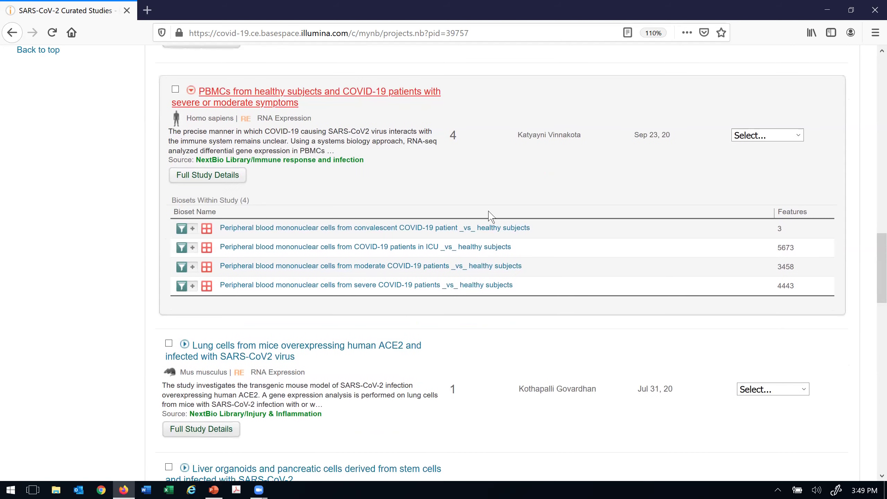
scroll(489, 212, down, 1)
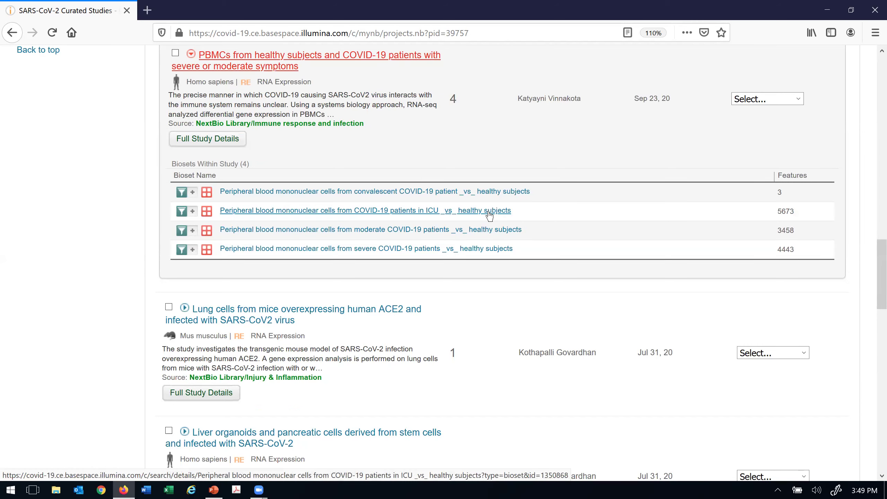
Browse the remaining SARS-CoV-2 curated studies and their descriptions down to the end of the project list
scroll(489, 214, down, 7)
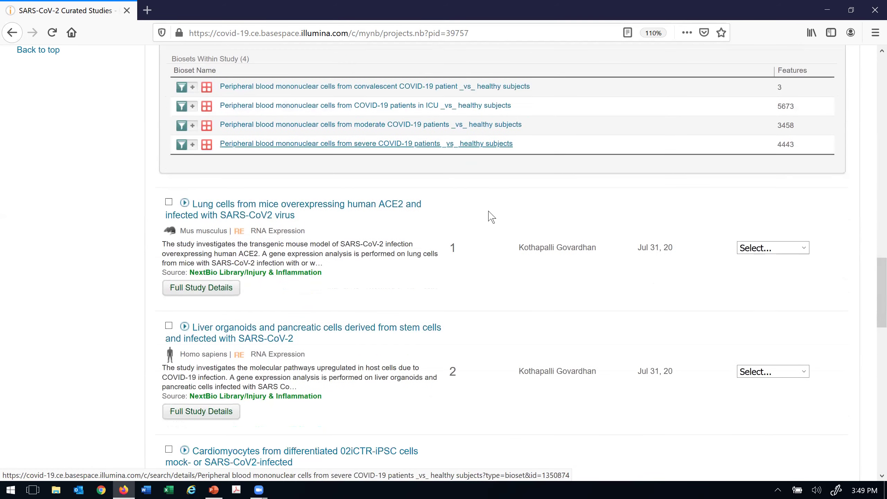
scroll(492, 217, down, 7)
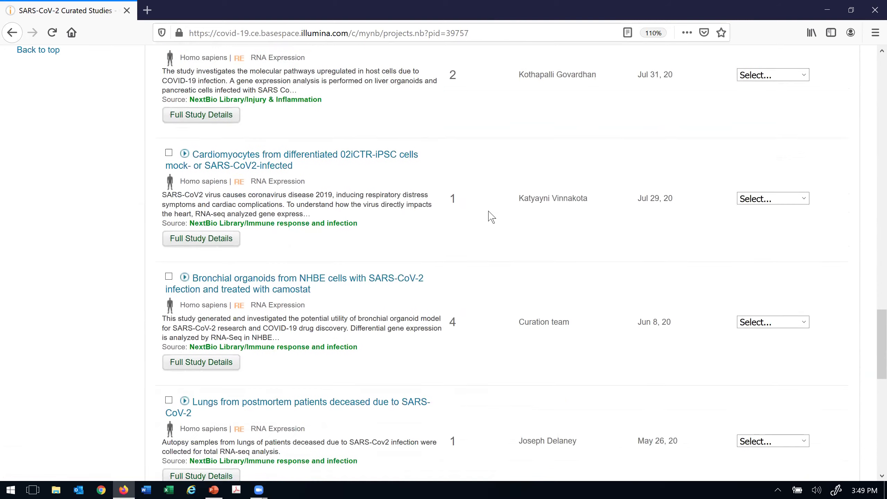
scroll(491, 217, down, 1)
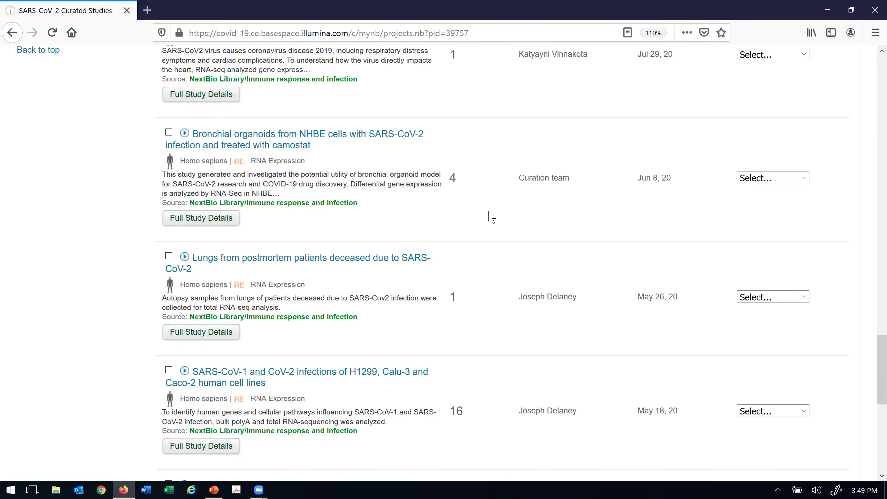
scroll(491, 217, down, 1)
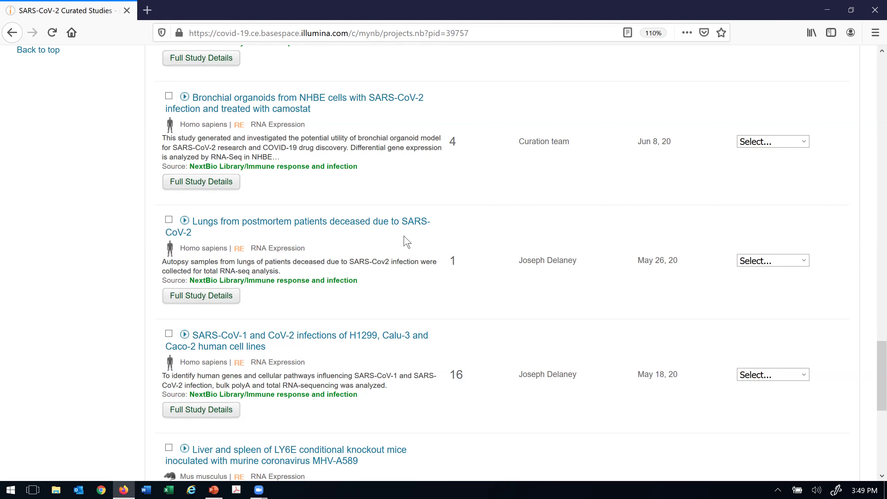
scroll(406, 241, down, 1)
scroll(406, 242, down, 1)
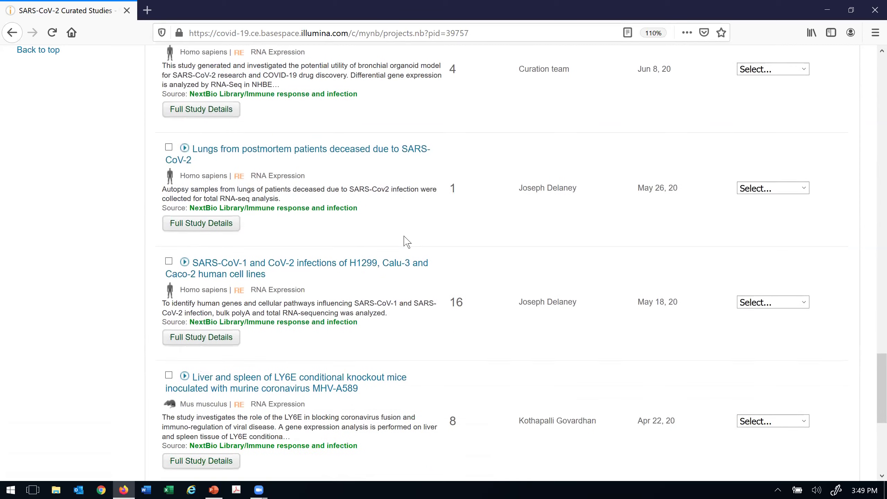
scroll(406, 241, down, 6)
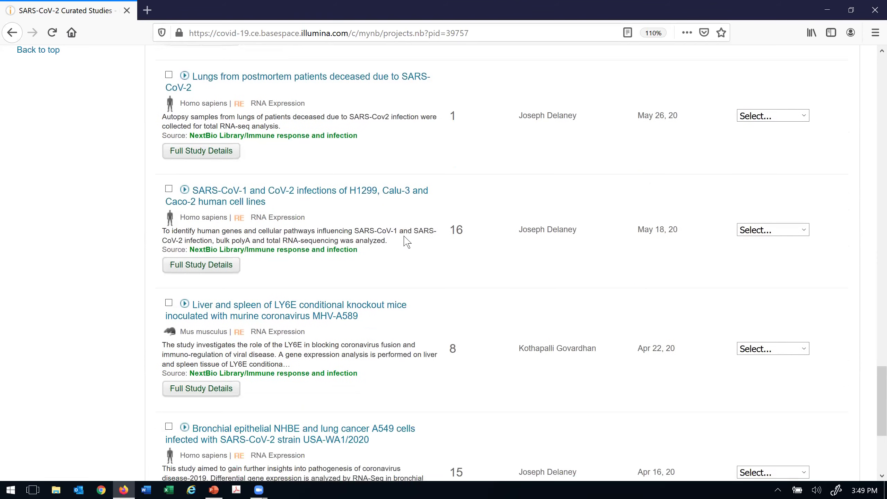
scroll(405, 241, down, 2)
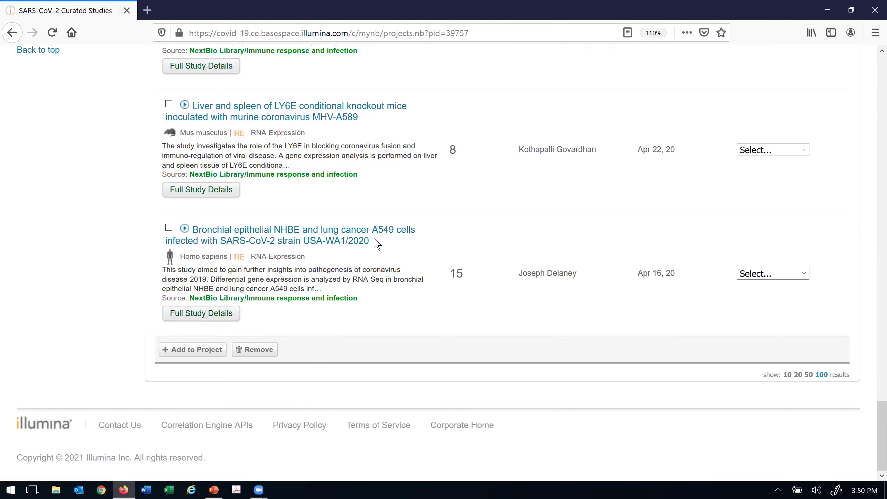
Open the full details of the bronchial epithelial NHBE and lung cancer A549 study with strain USA-WA1/2020, and read its description
click(207, 315)
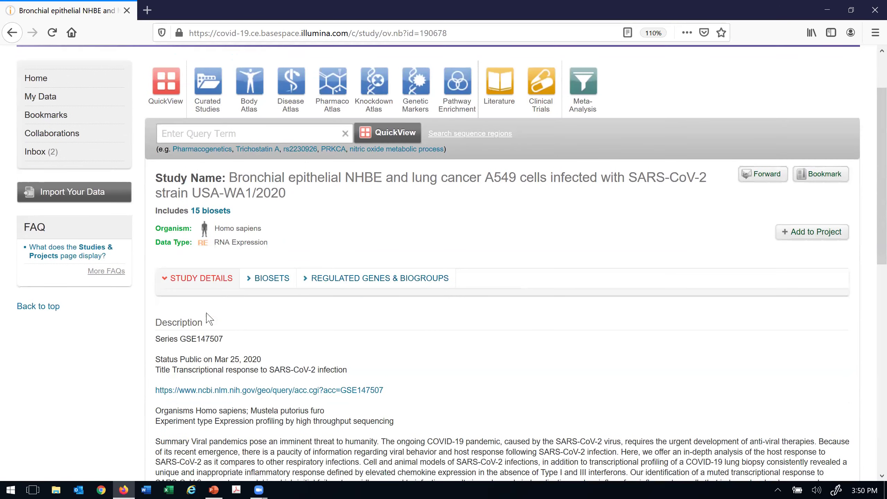
scroll(209, 318, down, 1)
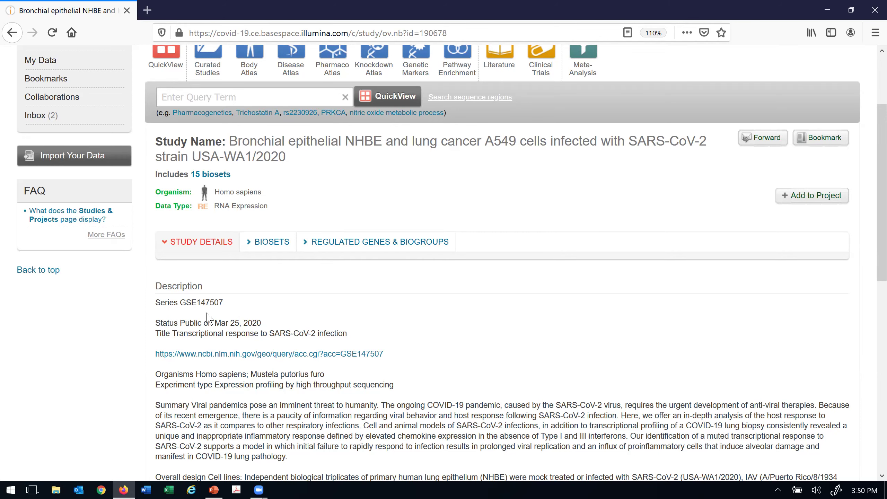
scroll(208, 318, down, 7)
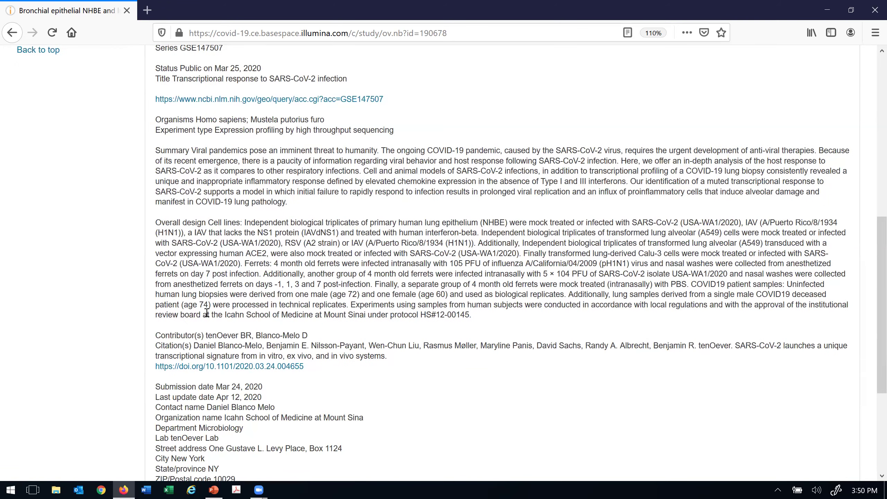
scroll(206, 313, down, 4)
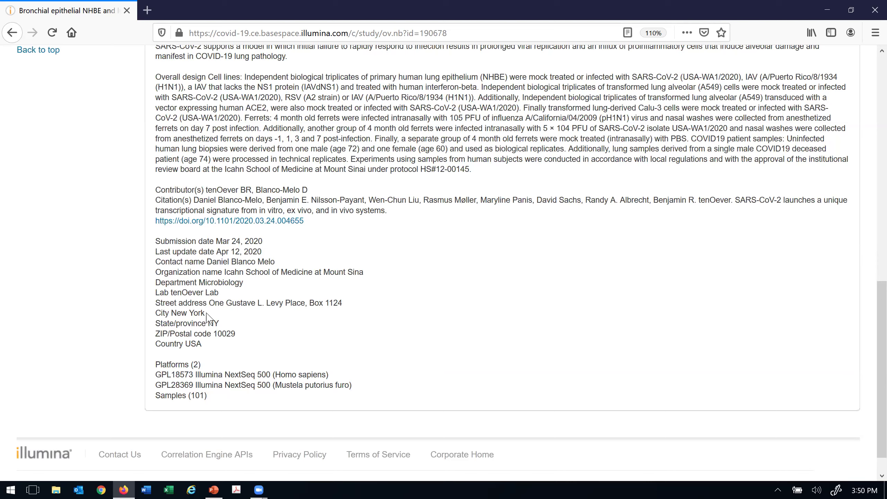
scroll(206, 315, up, 2)
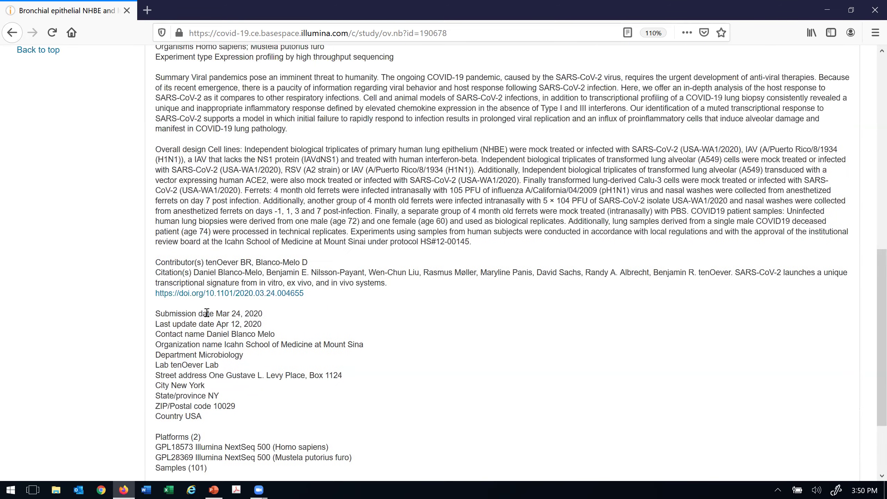
scroll(206, 313, up, 7)
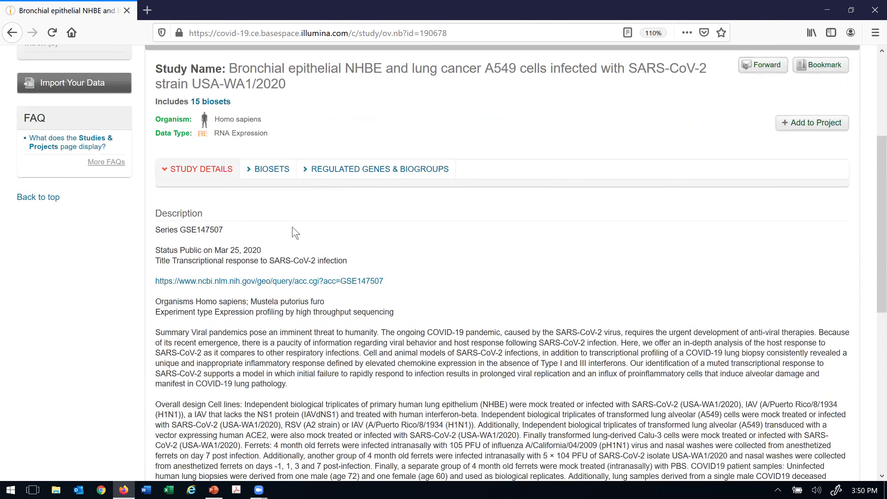
Display the study's biosets and review the complete list of infection and treatment comparisons
click(276, 173)
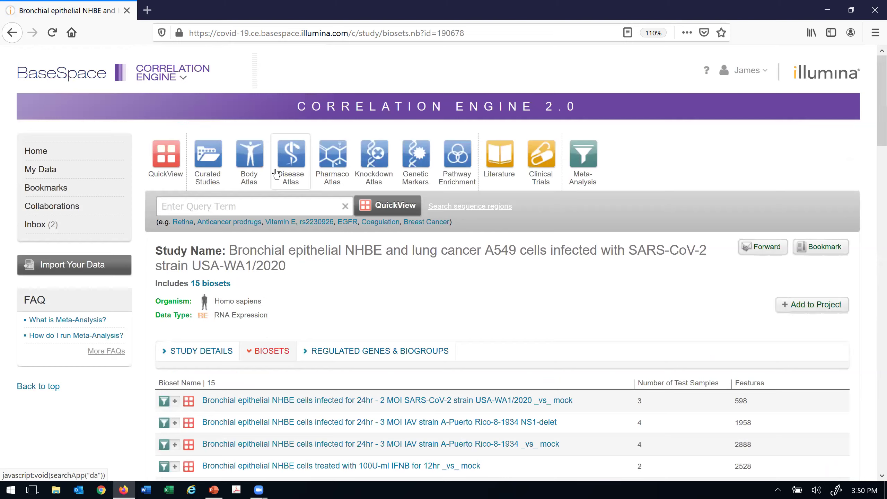
scroll(276, 173, down, 2)
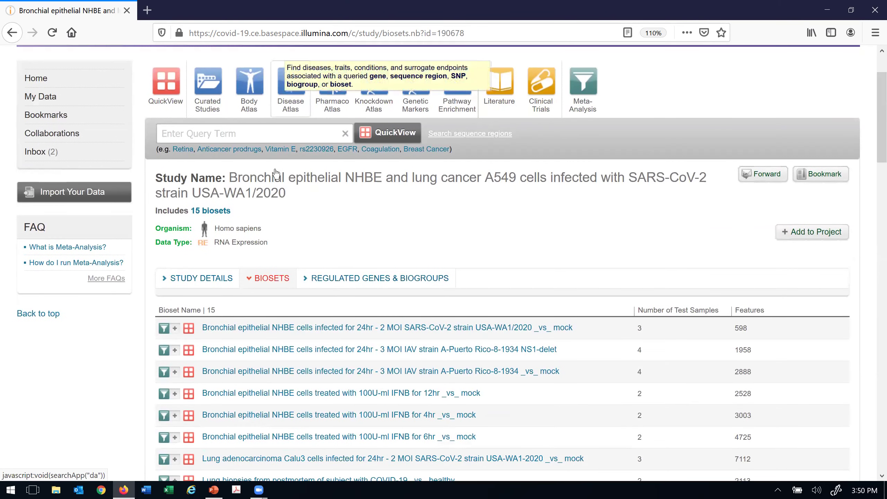
scroll(276, 173, down, 3)
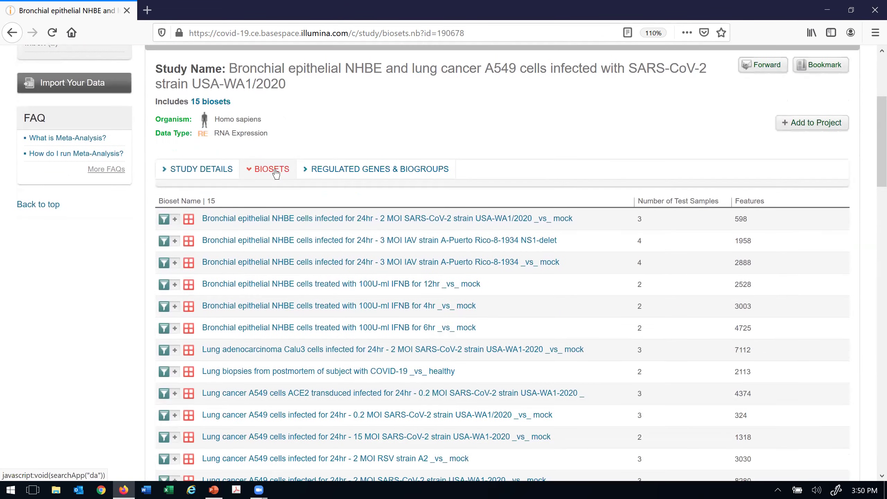
scroll(275, 173, down, 1)
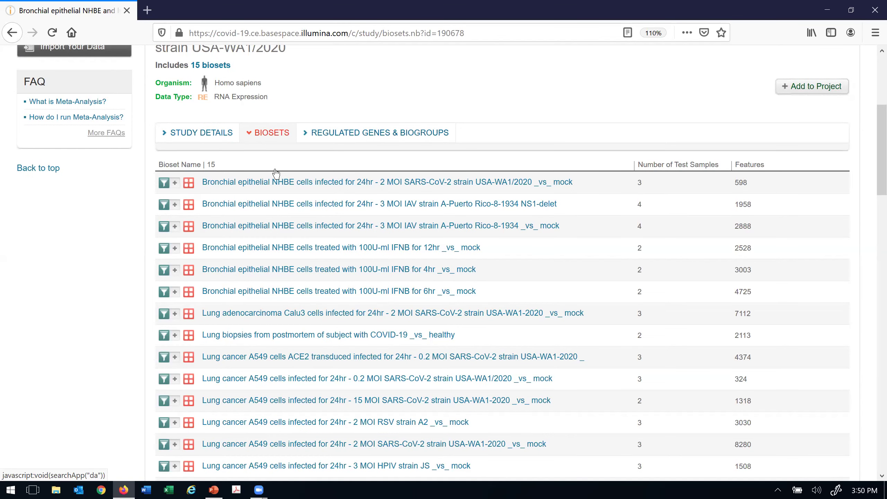
scroll(276, 172, down, 1)
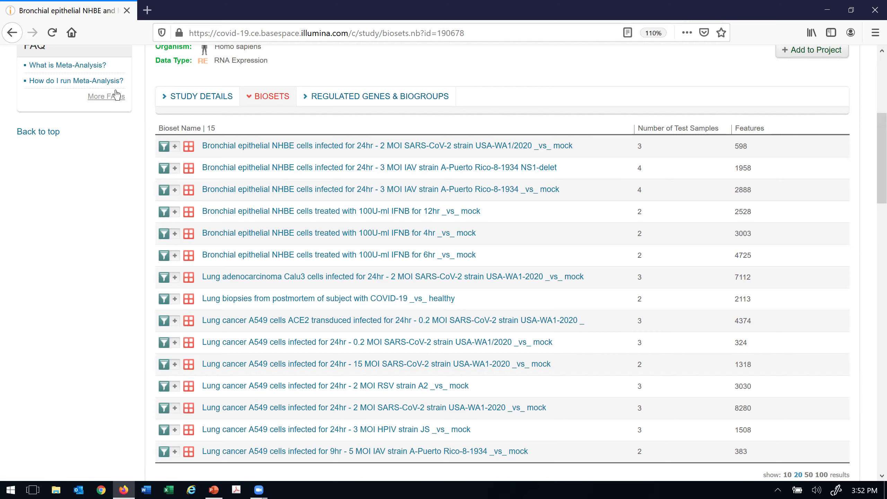
Open the QuickView for the bioset of NHBE cells infected for 24hr with 2 MOI SARS-CoV-2 versus mock, and view its gene table
click(189, 148)
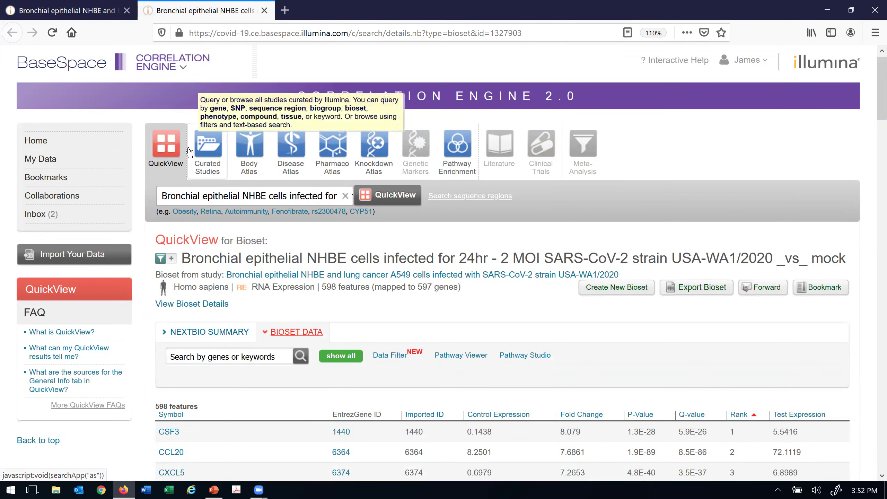
scroll(189, 153, down, 3)
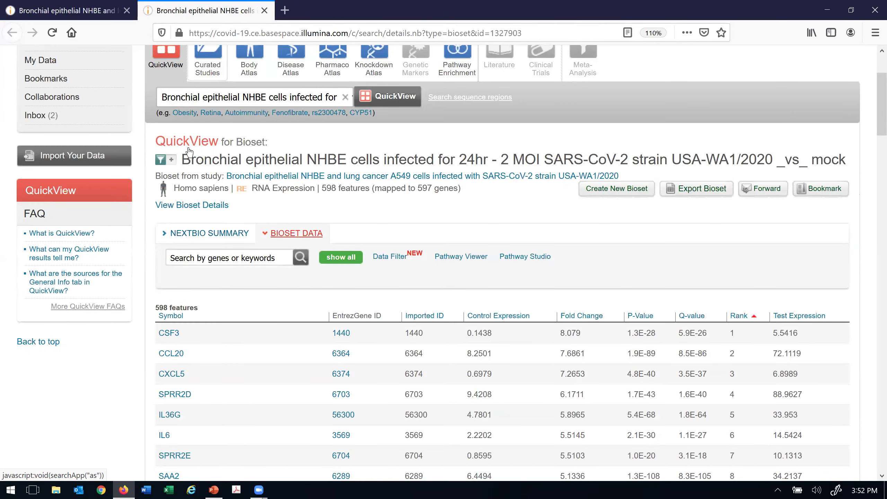
scroll(189, 152, down, 1)
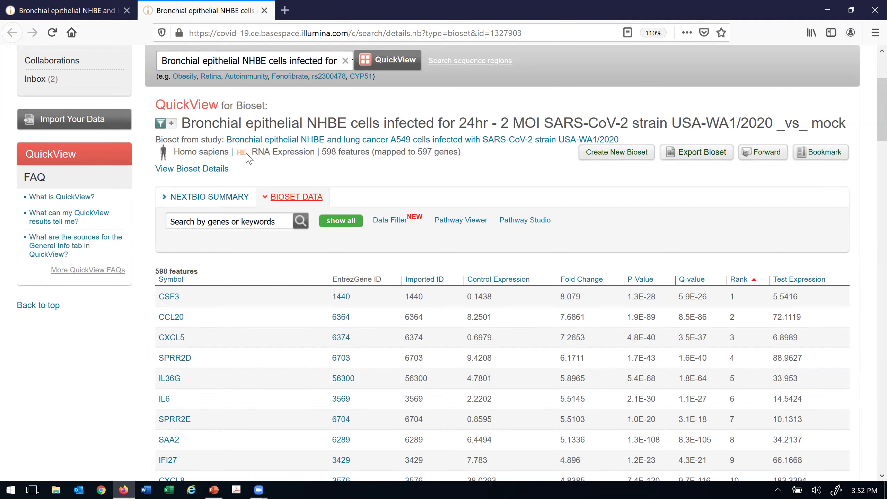
Show the bioset's details, read its comparison and analysis summary, and review the ranked gene table down to the tags
click(203, 169)
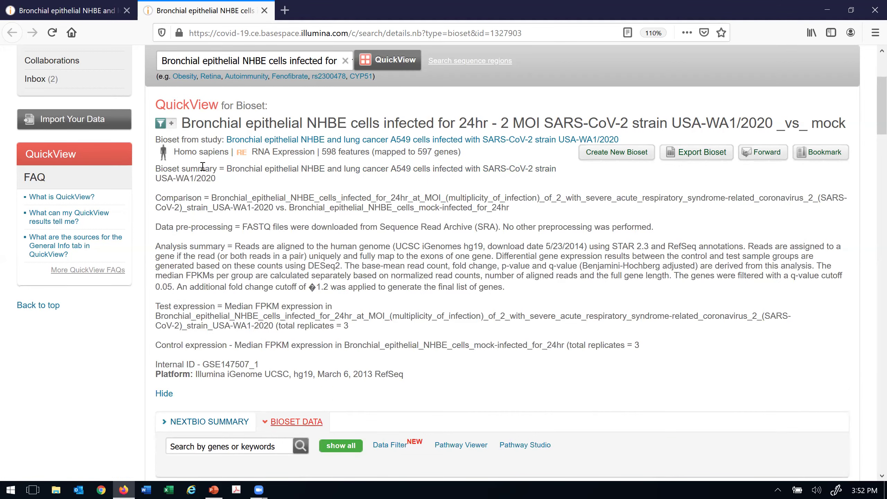
scroll(203, 166, down, 7)
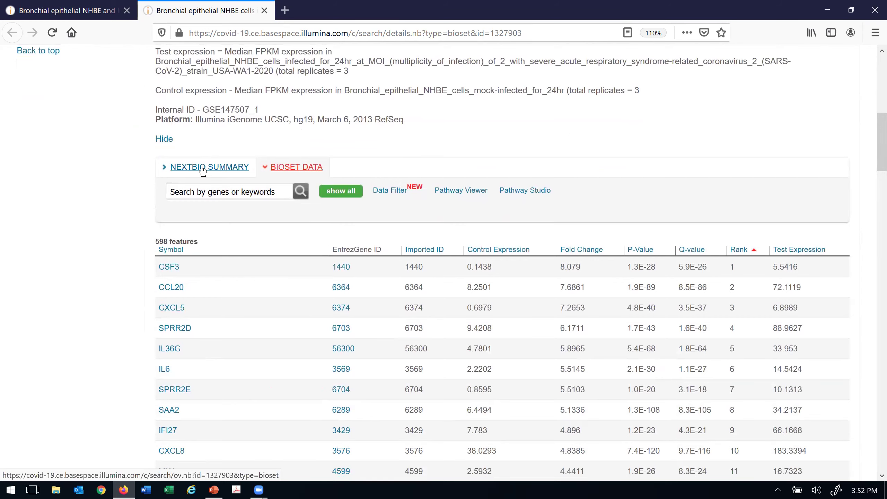
scroll(203, 171, down, 3)
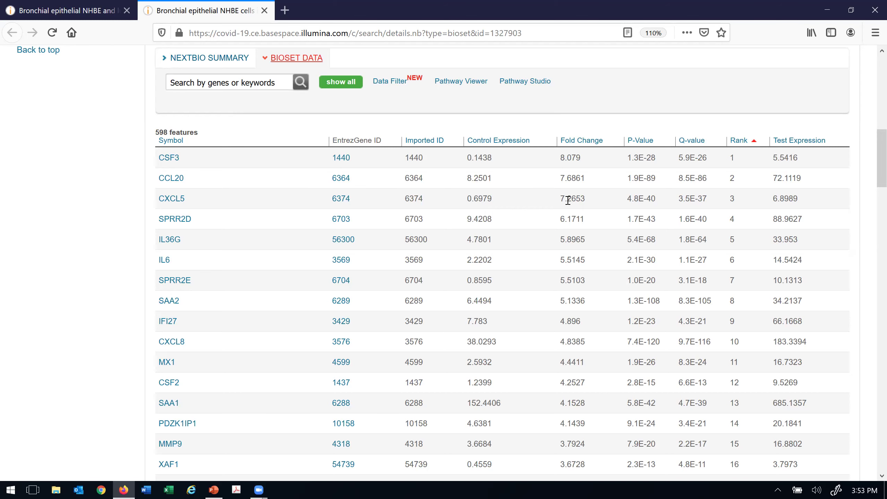
scroll(568, 200, down, 20)
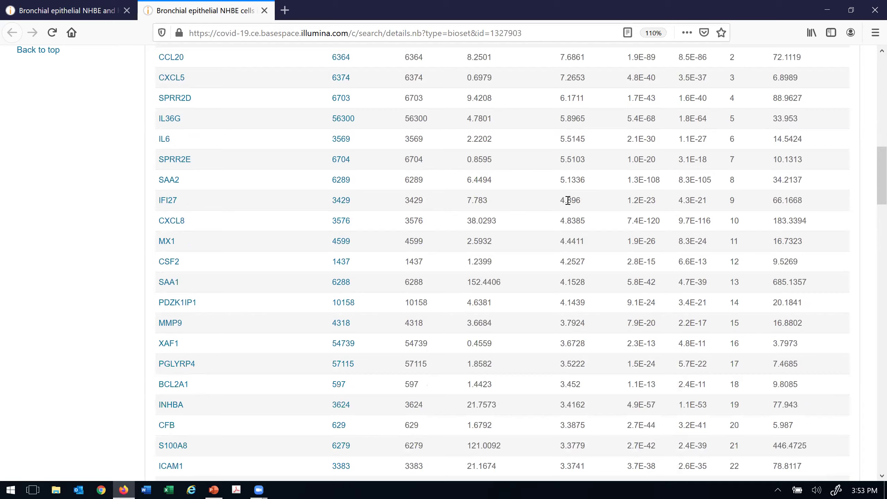
scroll(568, 201, down, 20)
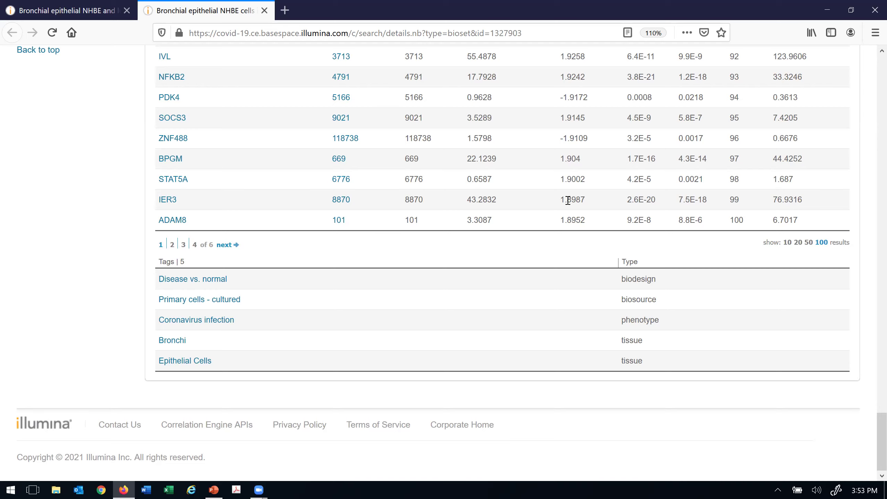
scroll(568, 200, up, 2)
scroll(570, 206, up, 20)
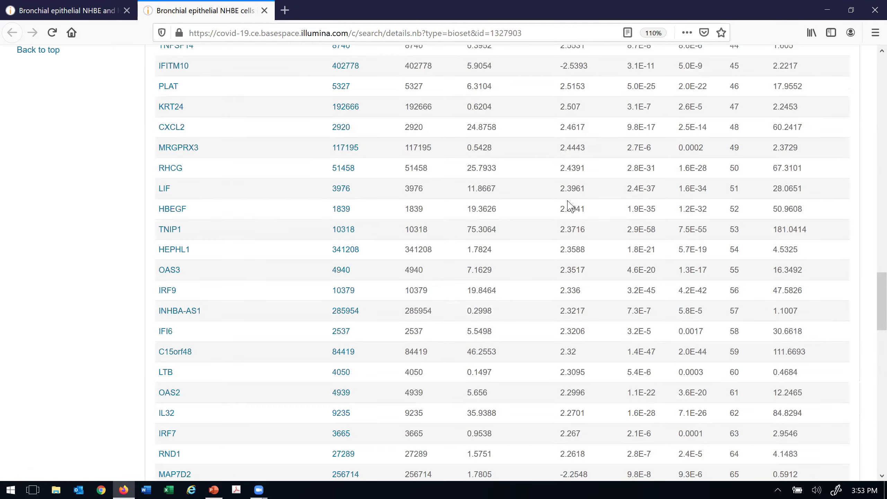
Open Pathway Enrichment for the bioset and filter the correlated biogroups to the Gene Ontology source
scroll(570, 206, up, 7)
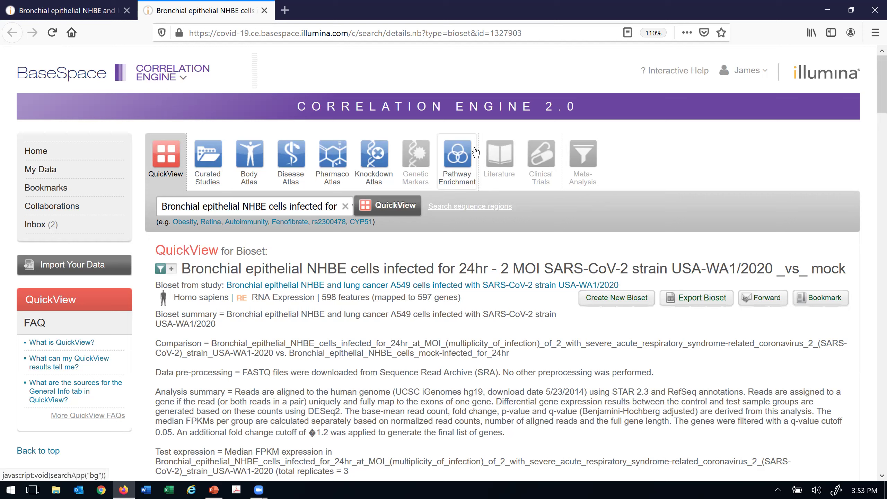
click(456, 154)
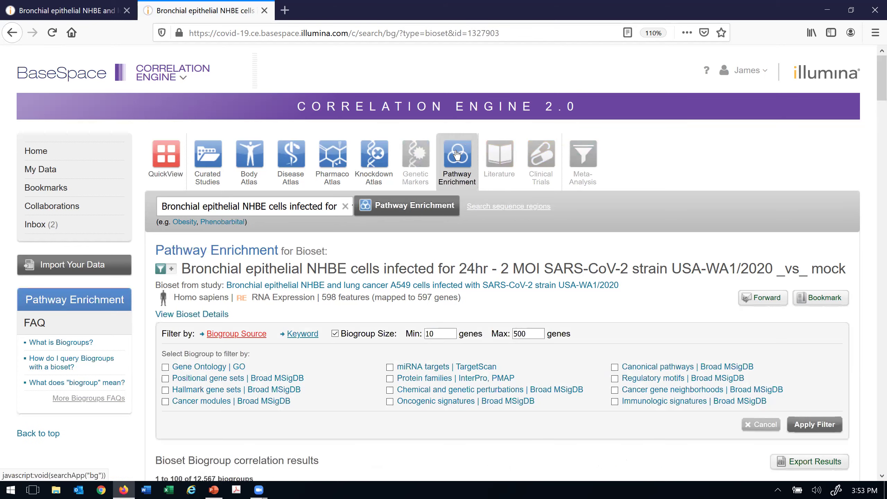
scroll(457, 154, down, 2)
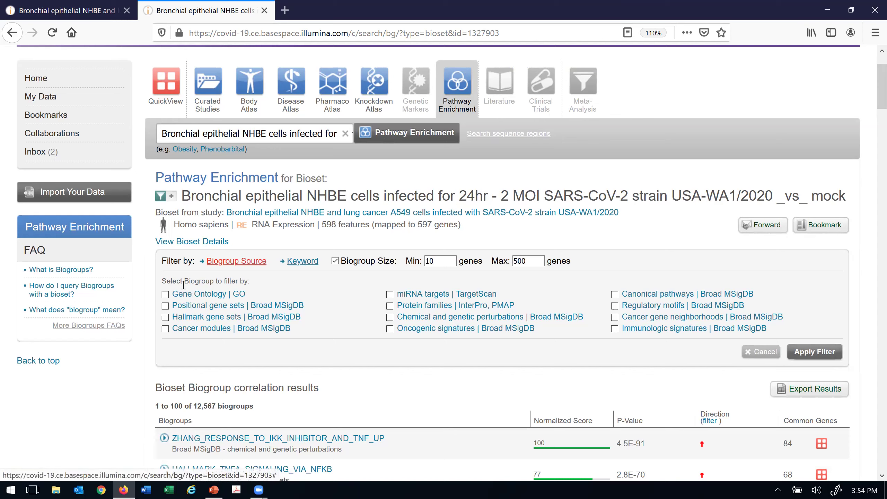
click(166, 294)
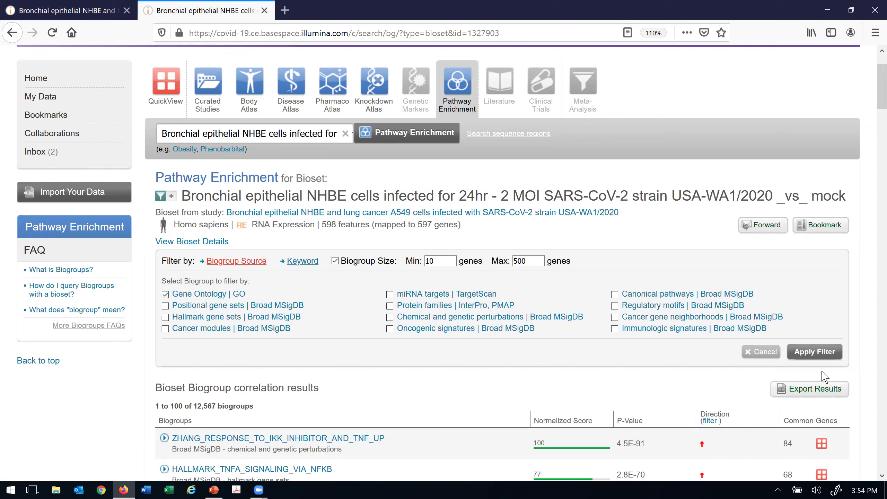
click(817, 353)
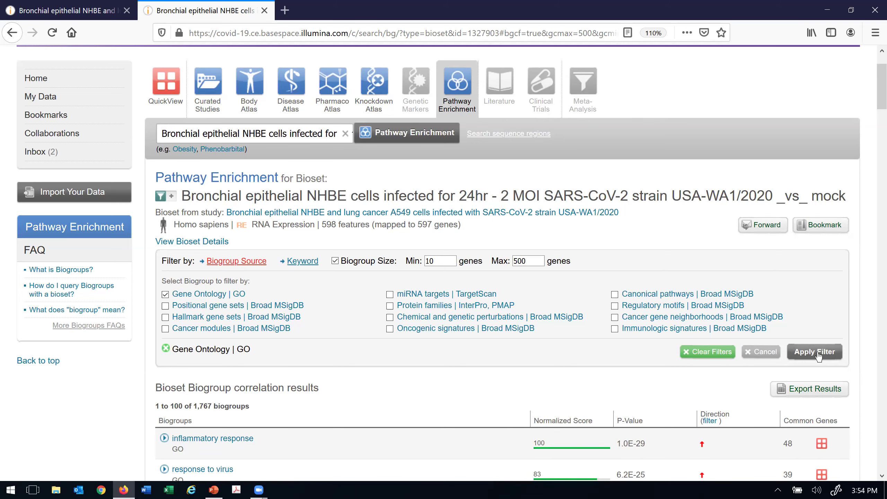
Expand the leukocyte migration biogroup and examine its gene overlap with the bioset and the matching genes
scroll(818, 355, down, 3)
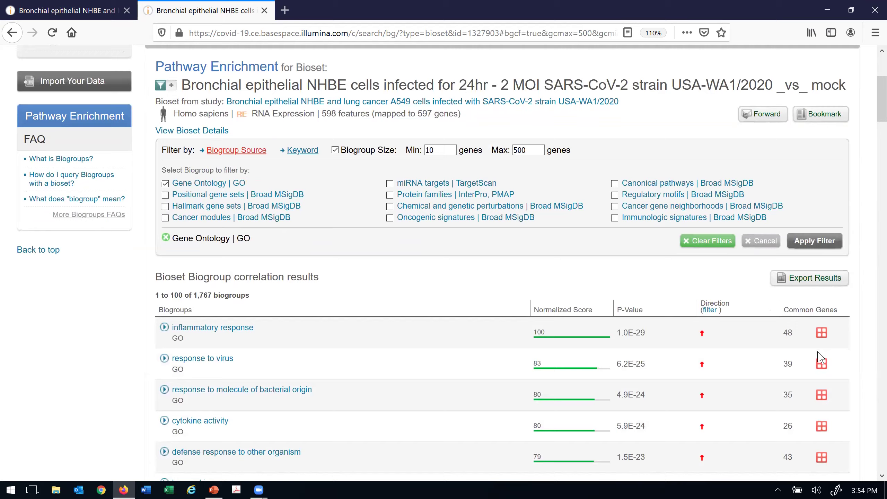
scroll(818, 355, down, 4)
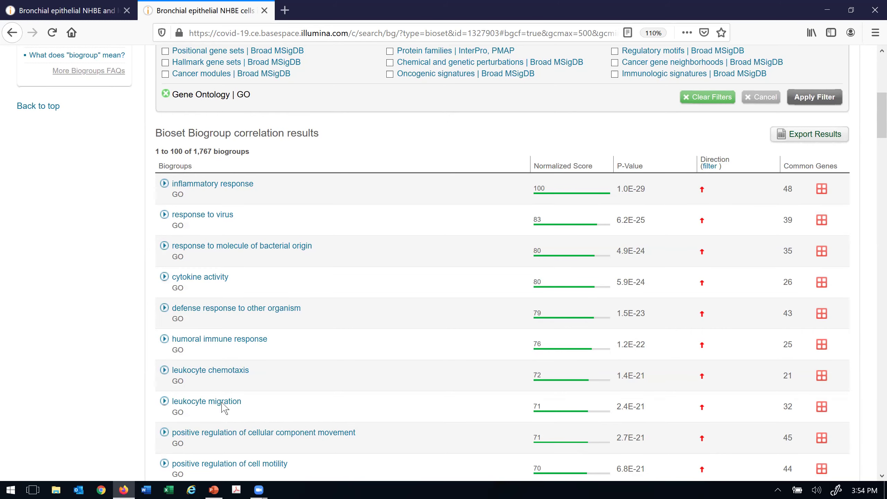
click(210, 401)
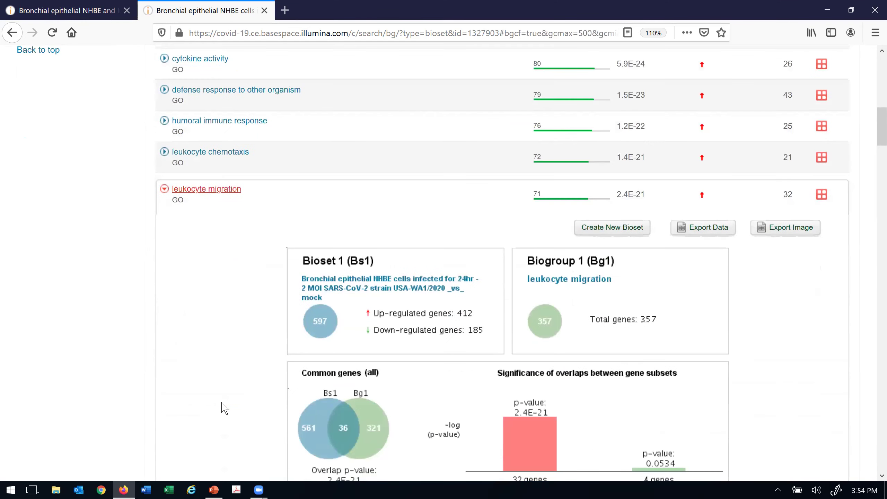
scroll(223, 407, down, 2)
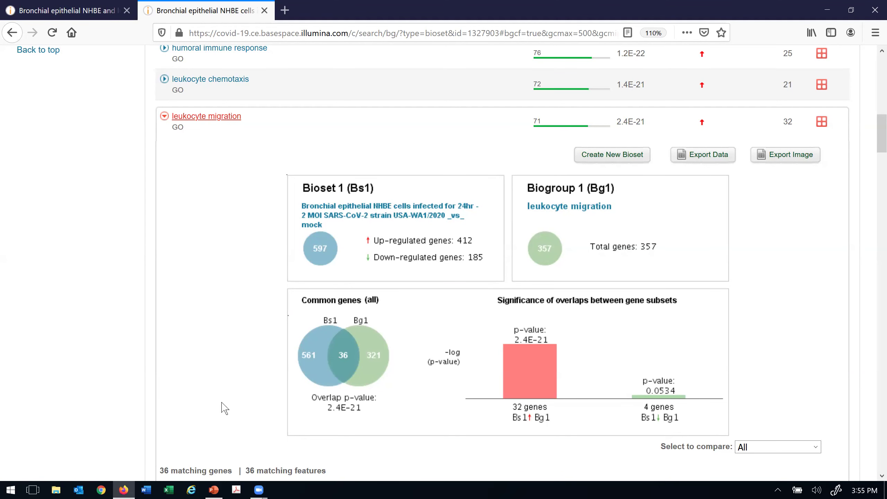
scroll(225, 408, down, 1)
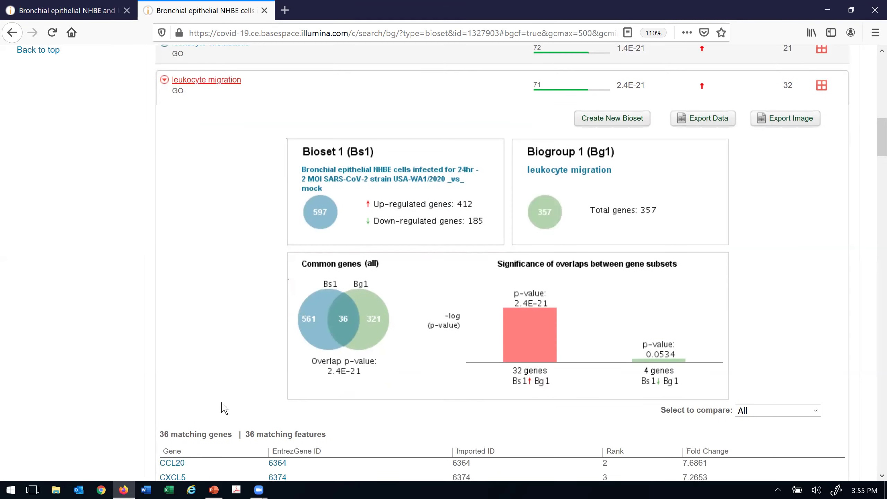
scroll(225, 408, down, 2)
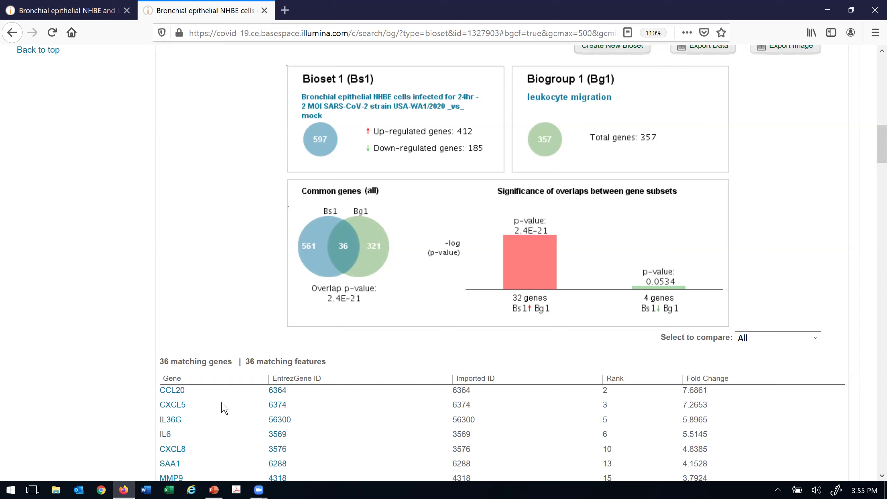
Open the Pharmaco Atlas for the same bioset to list its correlated compounds
scroll(224, 406, up, 20)
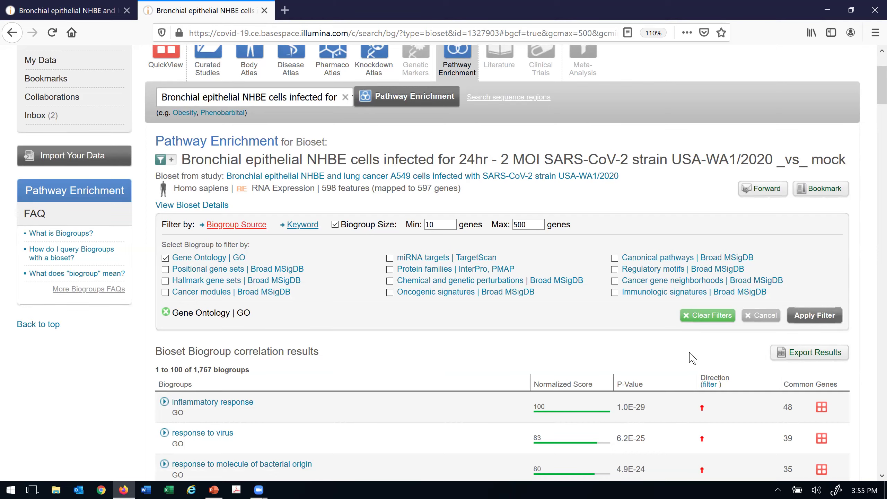
scroll(690, 353, up, 1)
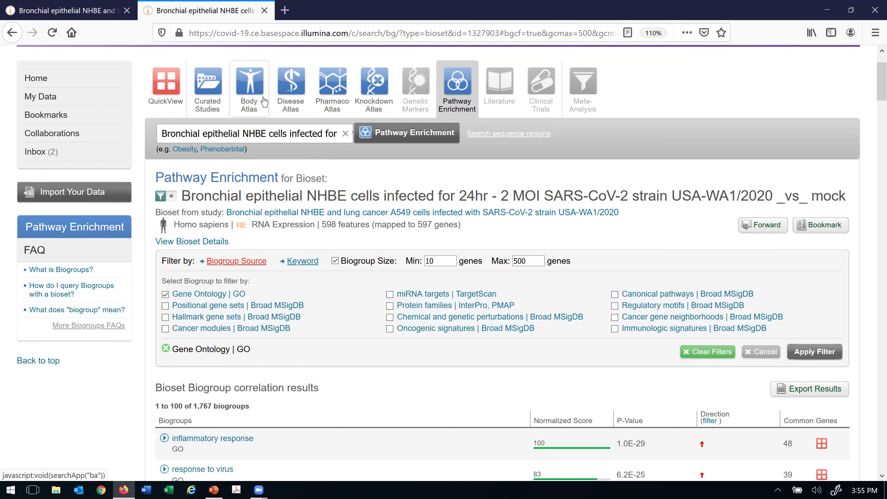
click(337, 91)
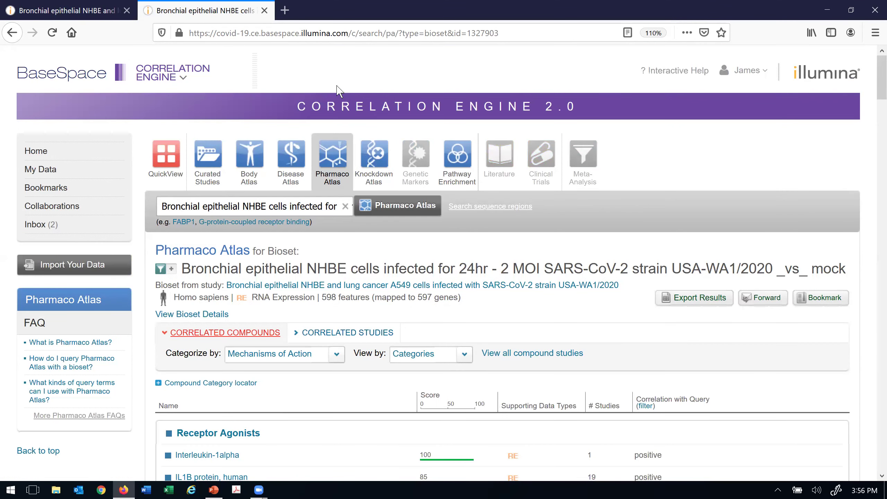
scroll(338, 90, down, 3)
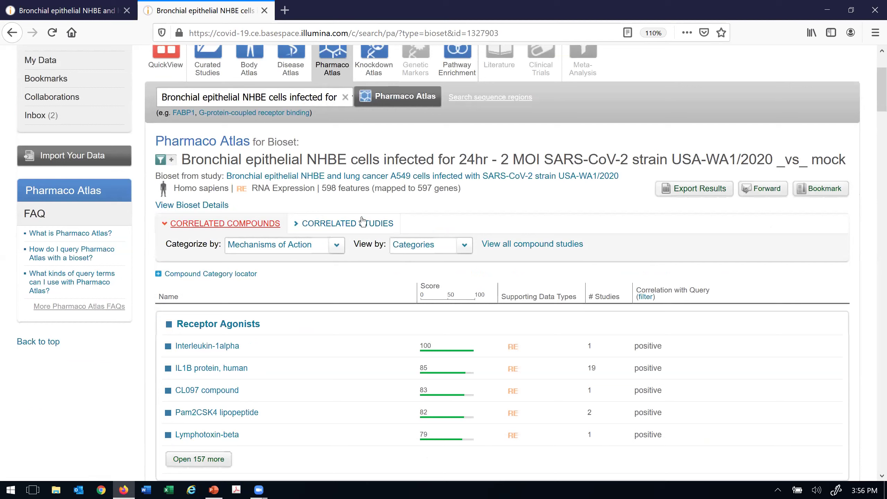
Look through the compound categorization options and expand the Compound Category locator
click(340, 246)
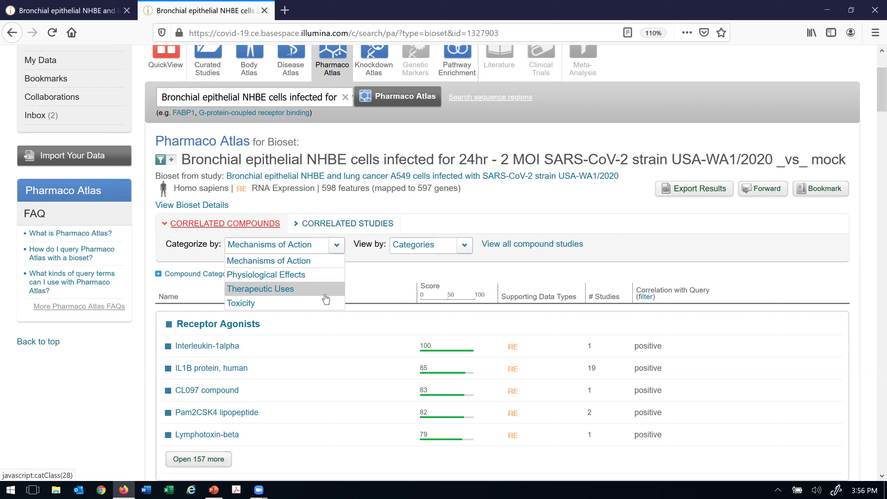
click(216, 311)
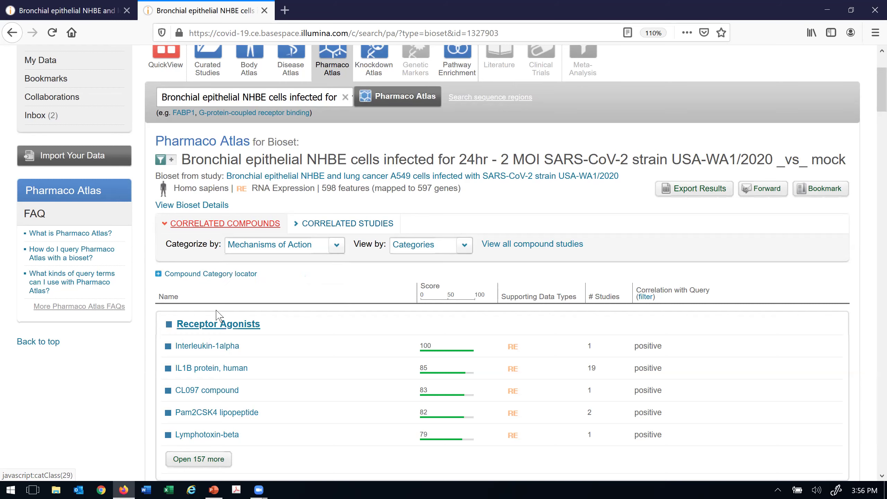
click(184, 276)
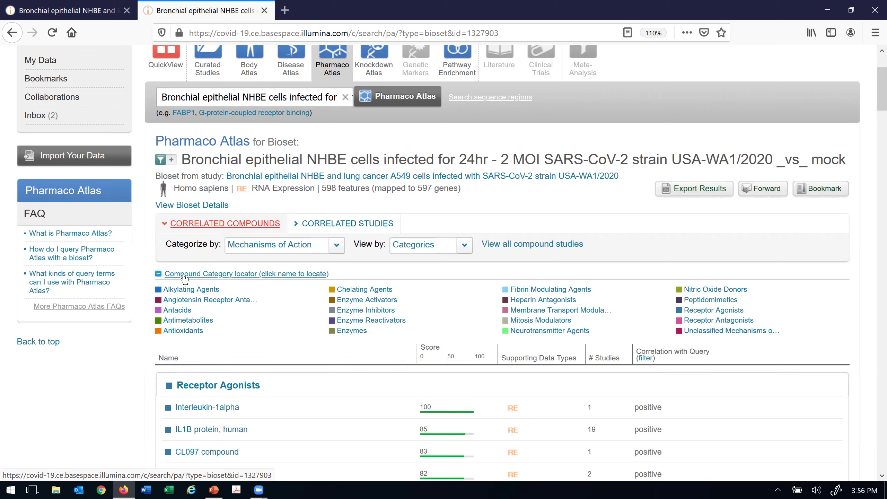
View the correlated compounds by Ranks and review the ranked list
click(466, 245)
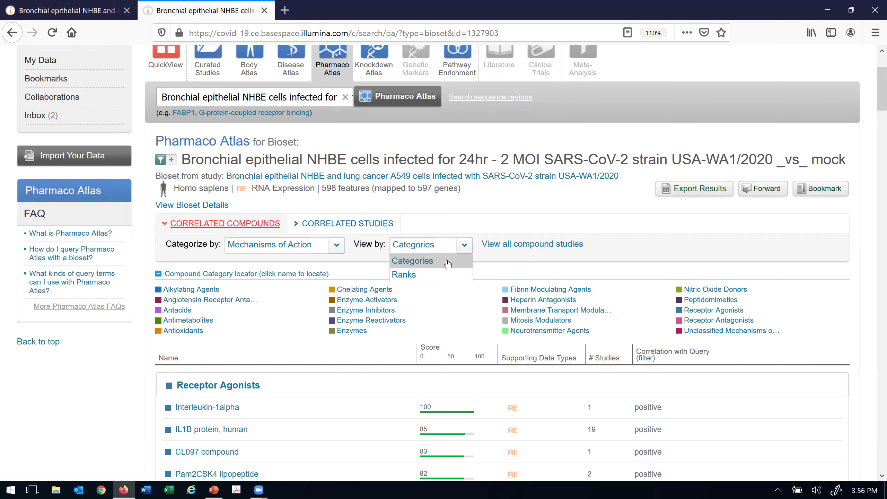
click(424, 276)
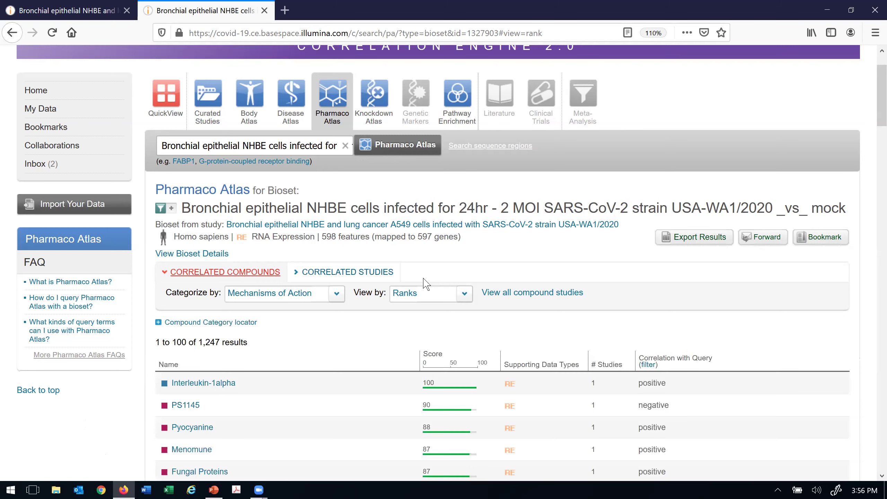
scroll(426, 283, down, 2)
scroll(426, 284, down, 3)
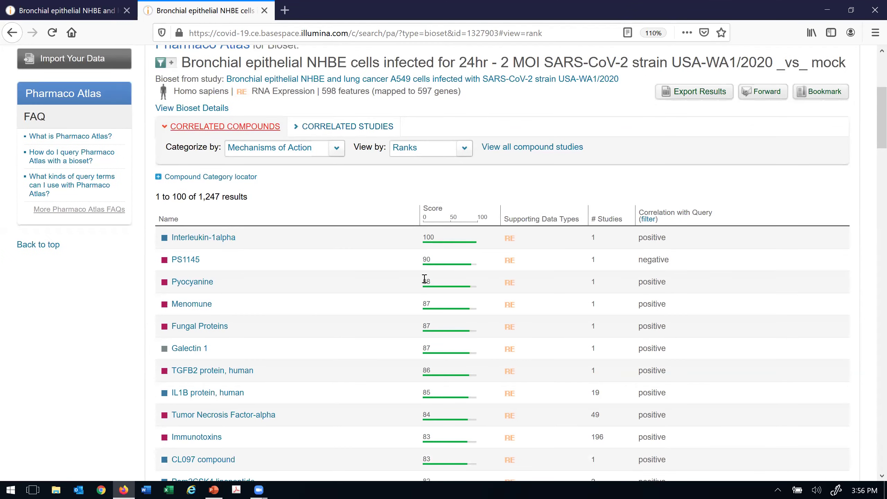
scroll(425, 279, down, 1)
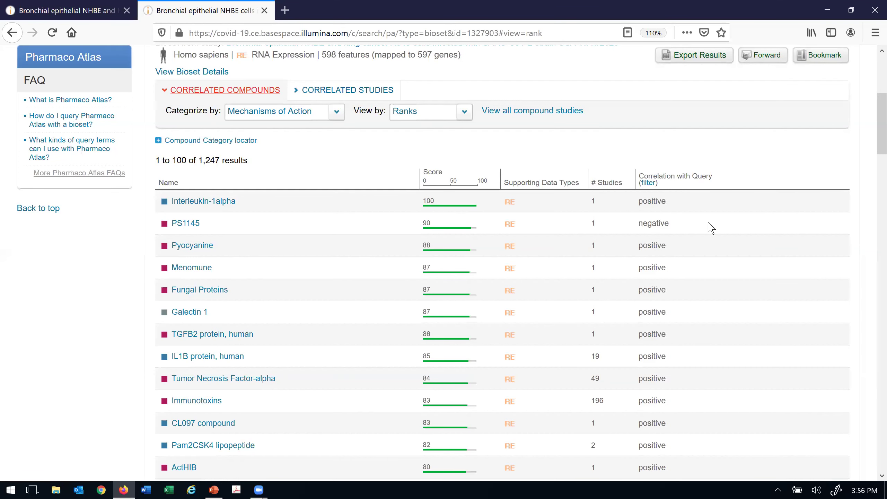
Filter the ranked compounds to those with a negative correlation to the bioset and review them
click(653, 185)
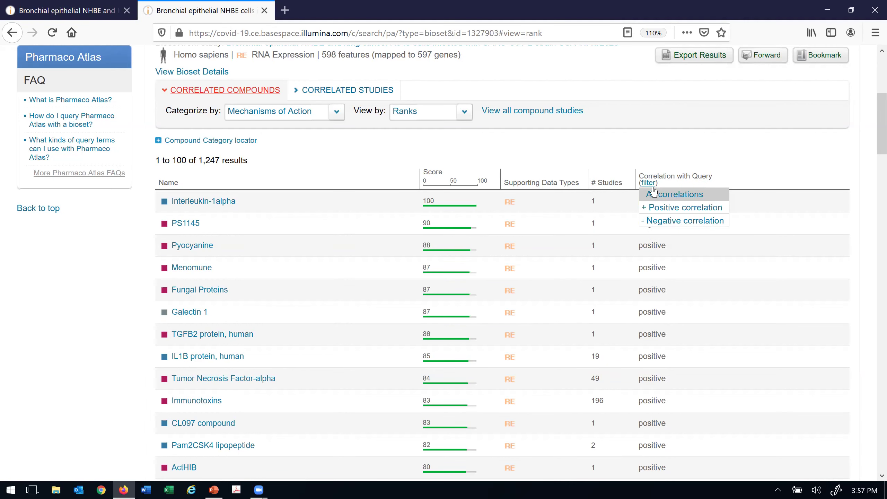
click(655, 225)
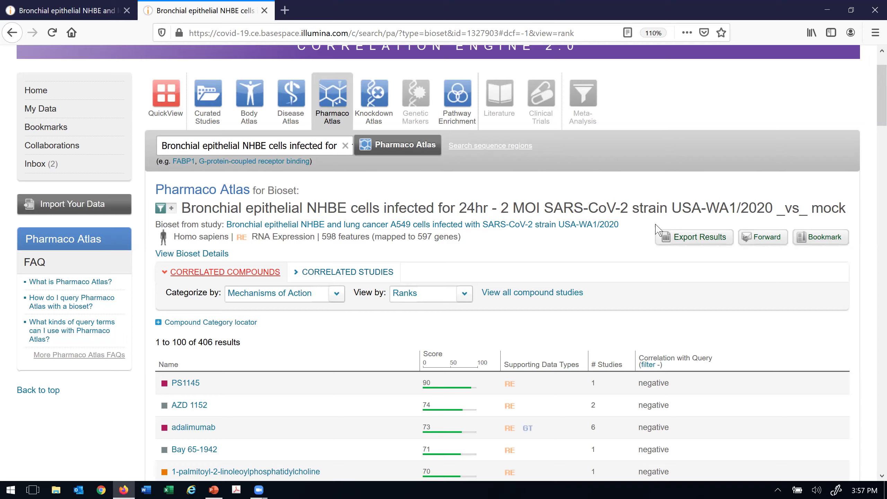
scroll(656, 229, down, 3)
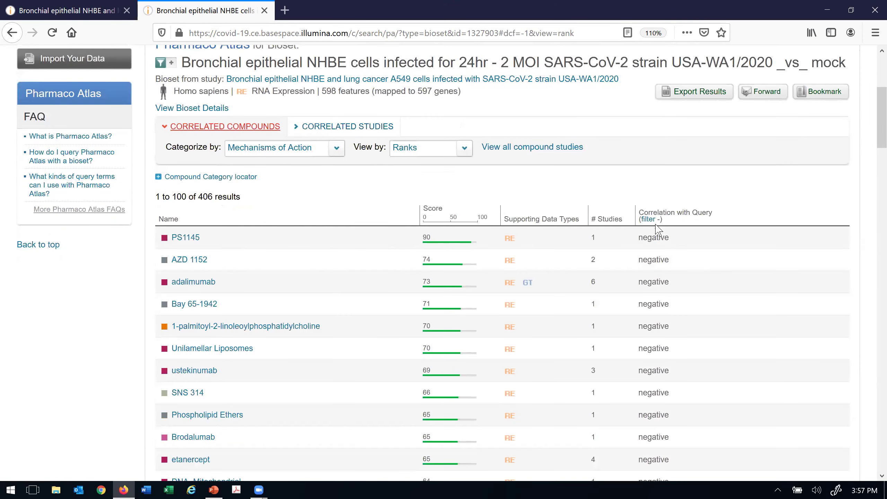
scroll(656, 230, down, 1)
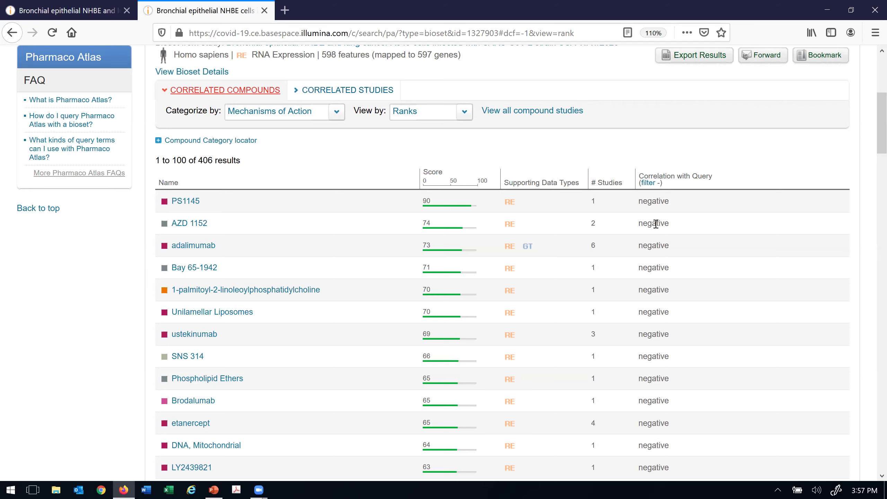
scroll(655, 223, up, 1)
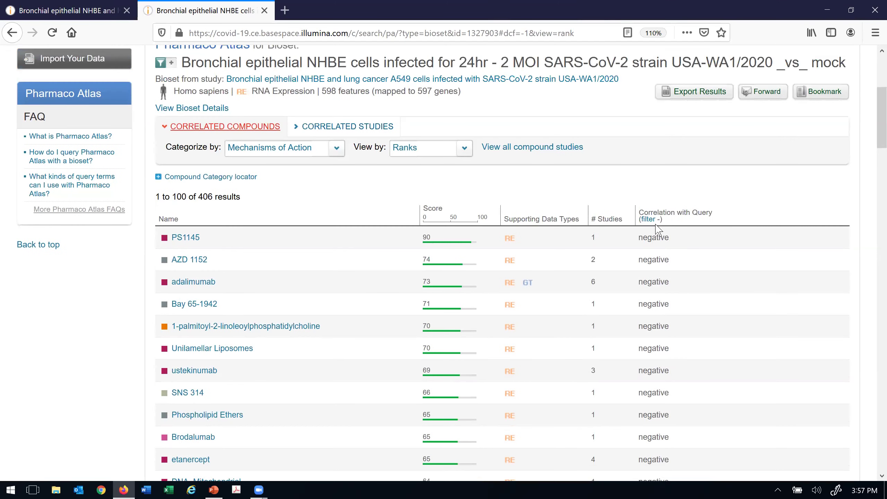
scroll(656, 229, up, 4)
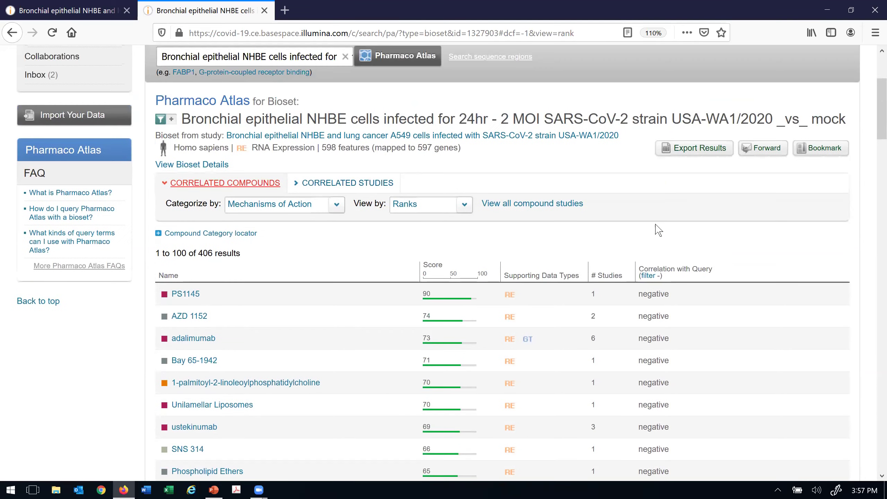
scroll(659, 229, up, 2)
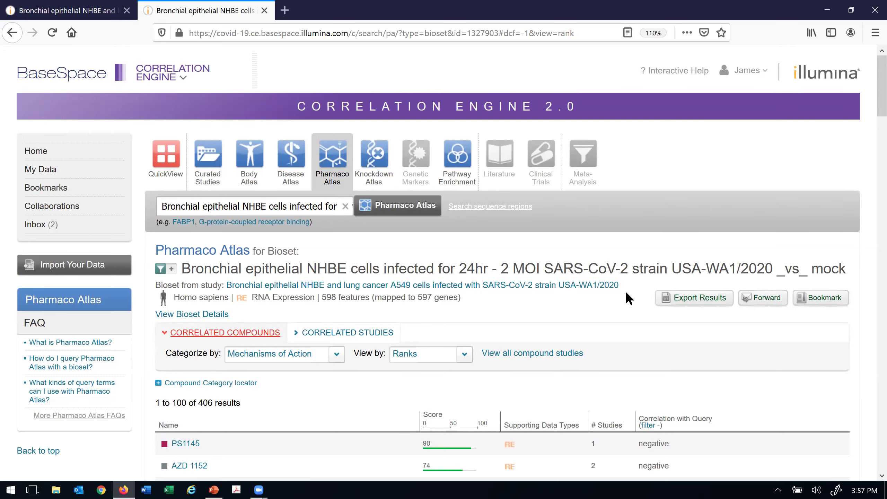
Open the Curated Studies for the bioset and expand the study on bronchial organoids treated with camostat to list its biosets
click(208, 171)
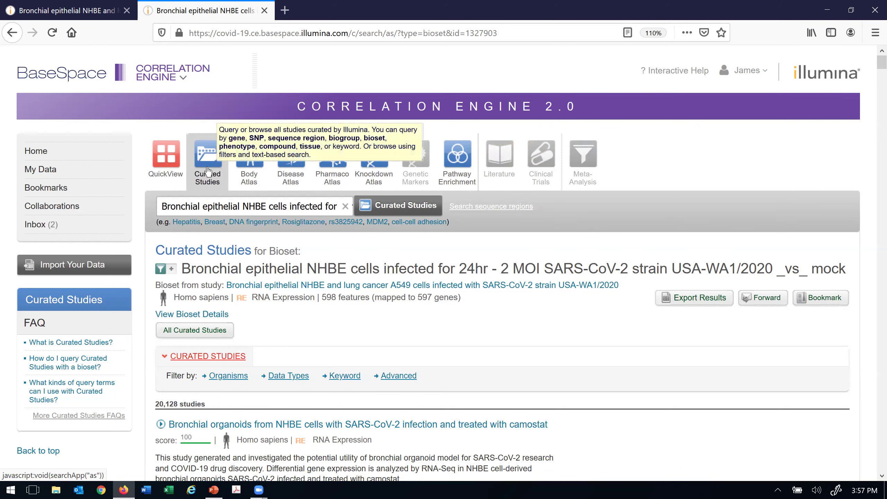
scroll(208, 172, down, 3)
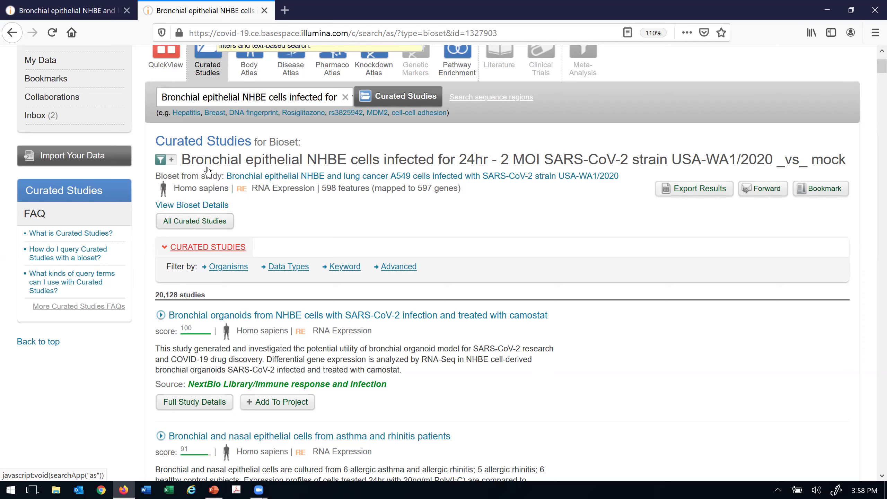
scroll(208, 171, down, 1)
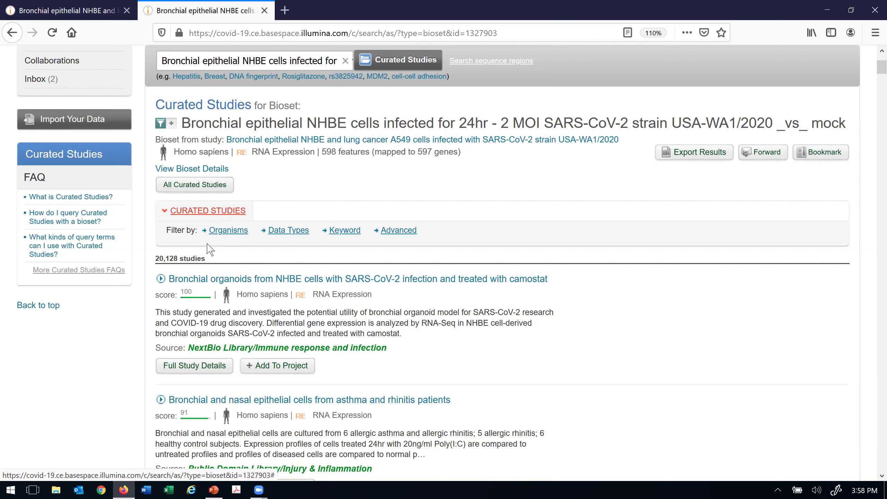
click(214, 281)
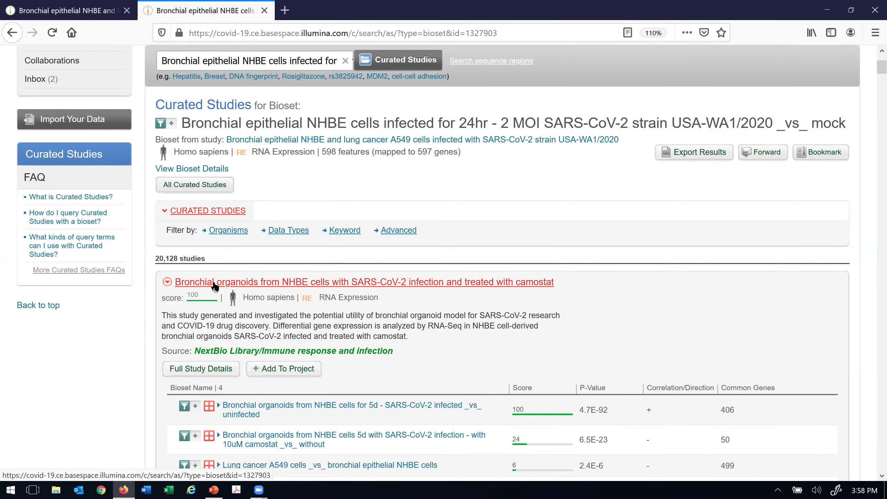
scroll(215, 283, down, 1)
scroll(215, 283, down, 2)
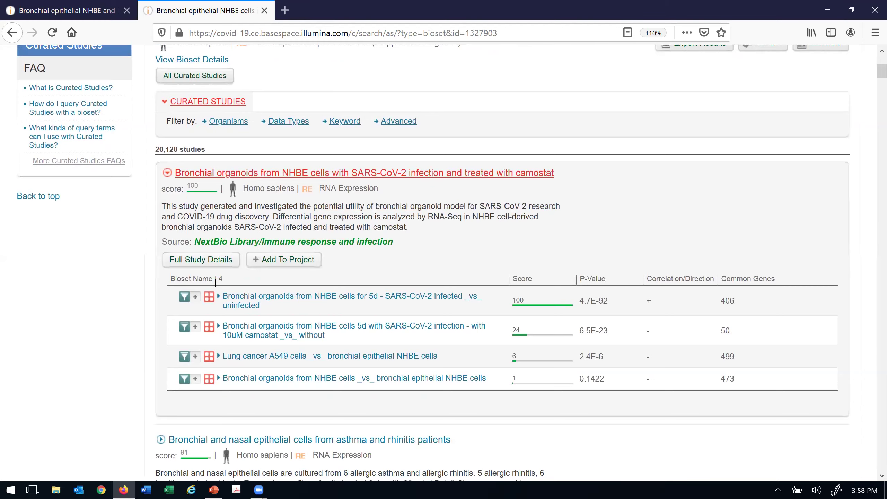
scroll(215, 282, down, 1)
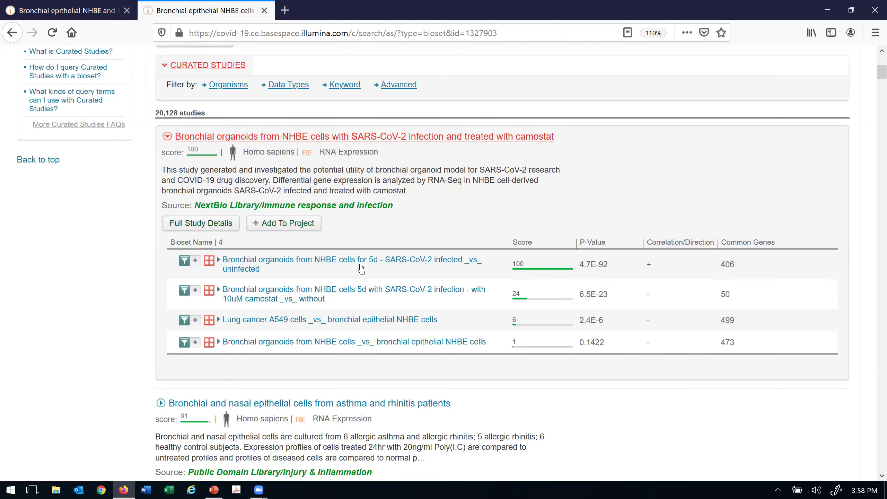
Expand the 5d SARS-CoV-2 infected versus uninfected organoid bioset and review its gene overlap, correlation significance and matching genes with the queried bioset
click(324, 262)
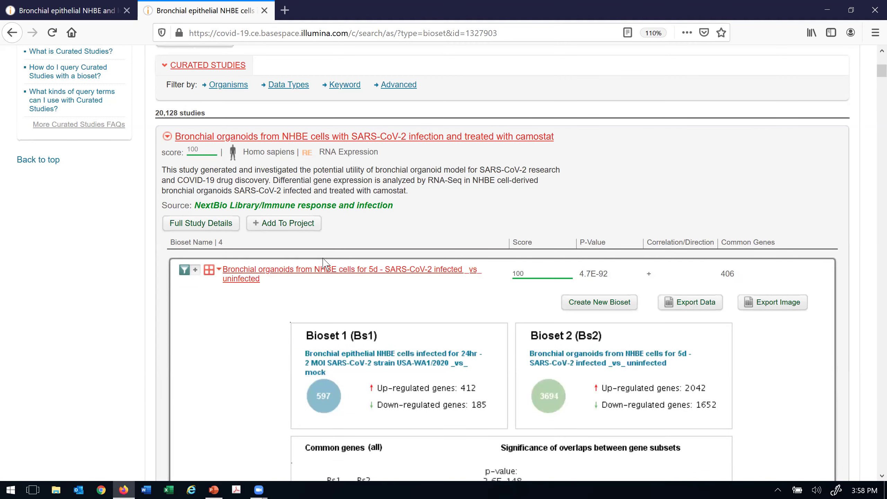
scroll(325, 263, down, 1)
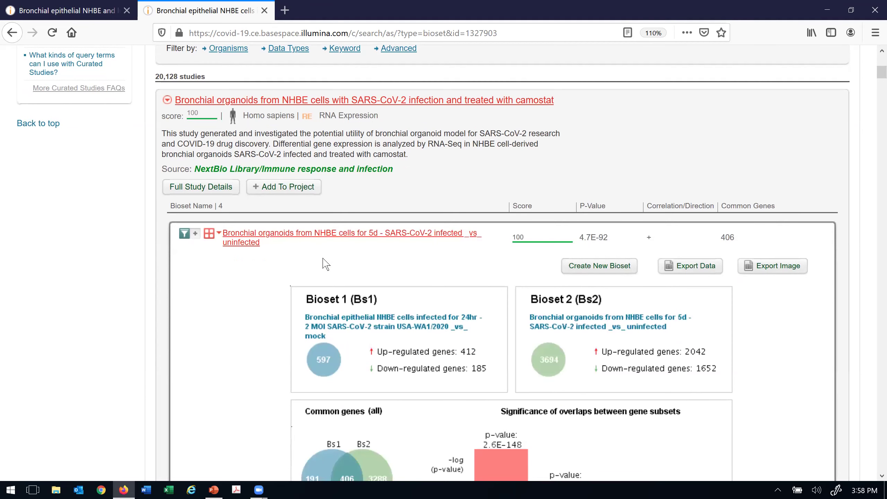
scroll(325, 263, down, 1)
scroll(323, 263, down, 3)
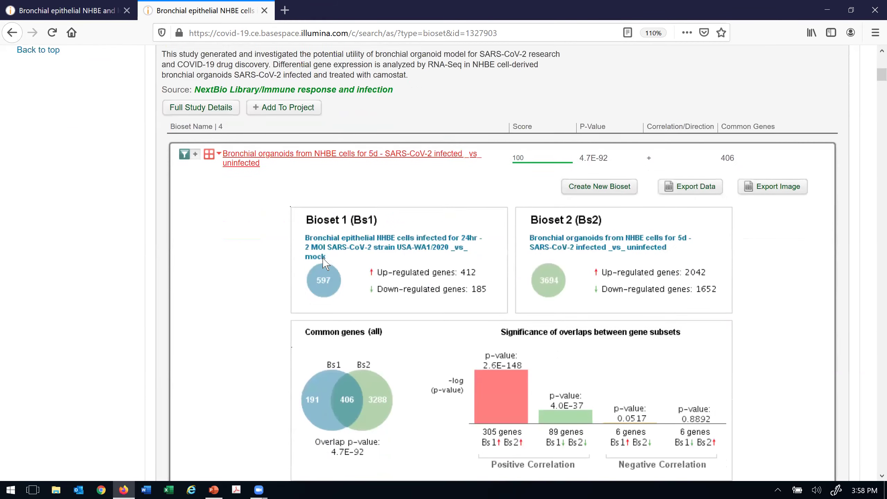
scroll(323, 262, down, 1)
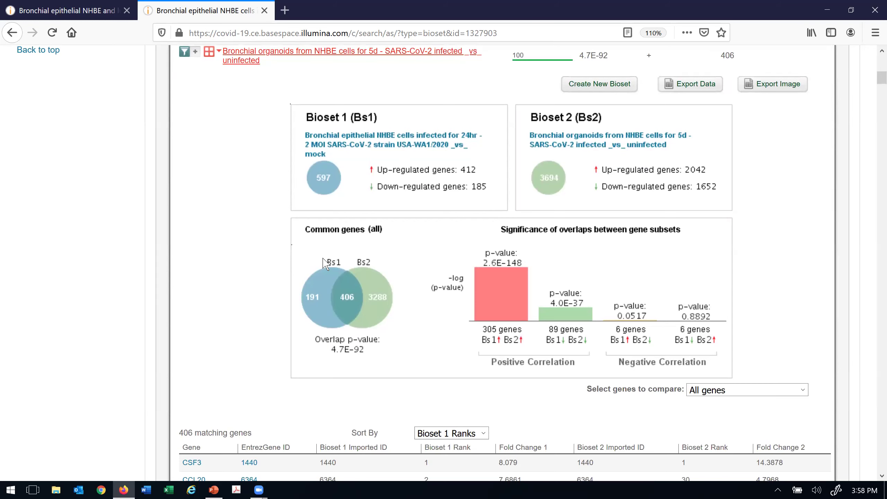
scroll(325, 264, down, 1)
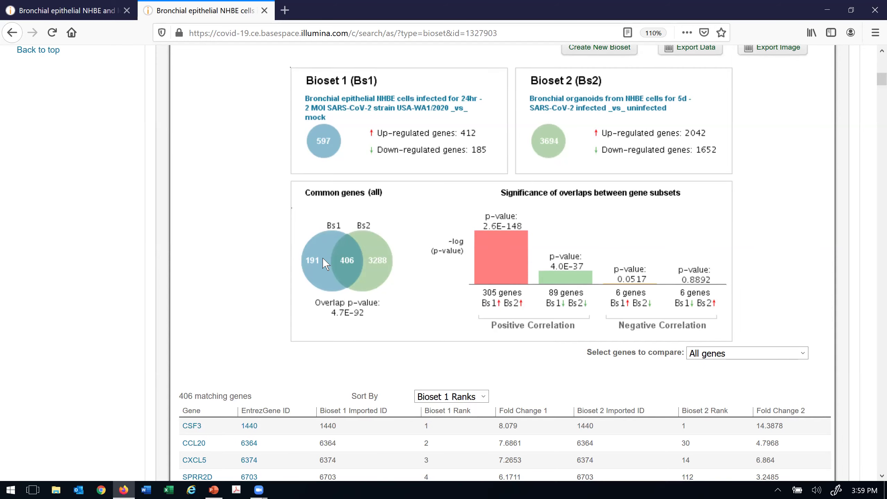
scroll(325, 263, down, 1)
scroll(325, 264, down, 4)
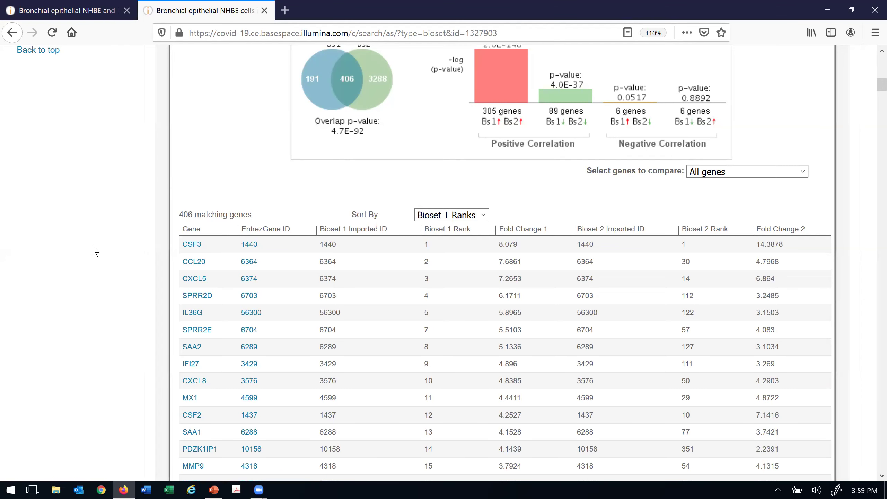
Expand the organoid bioset with versus without 10uM camostat and examine its gene overlap, correlation direction and matching genes
scroll(94, 250, down, 15)
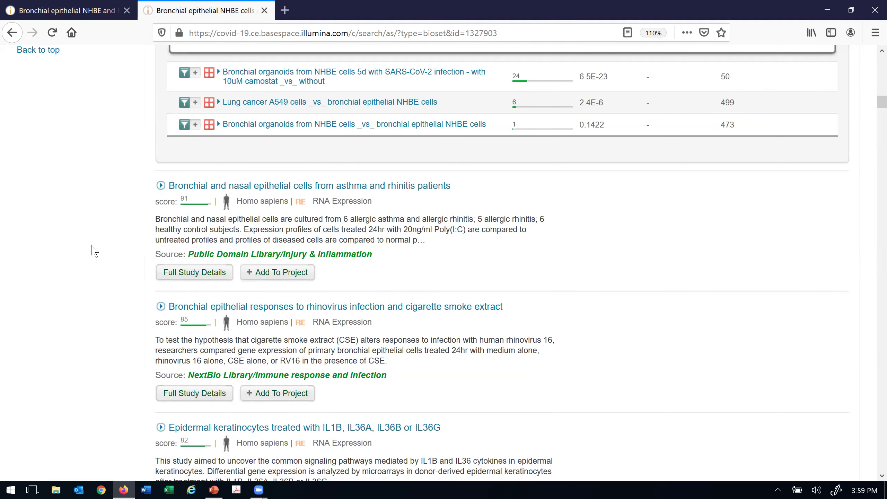
scroll(95, 250, up, 2)
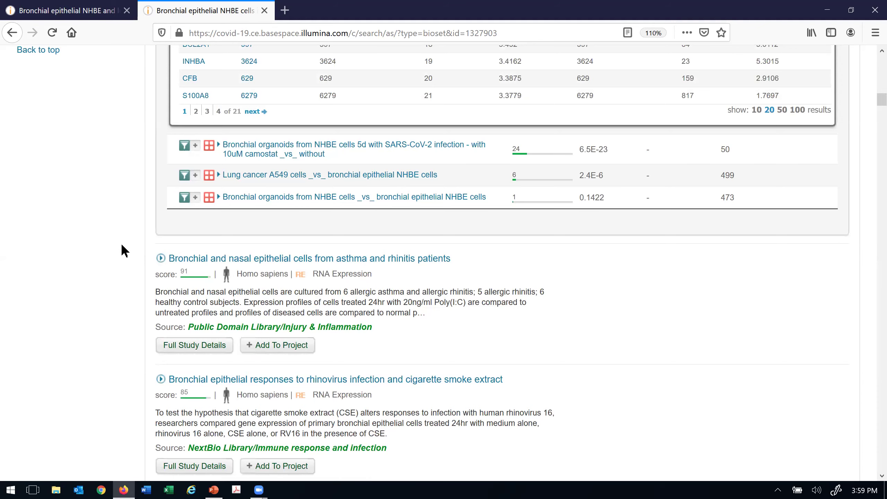
click(285, 154)
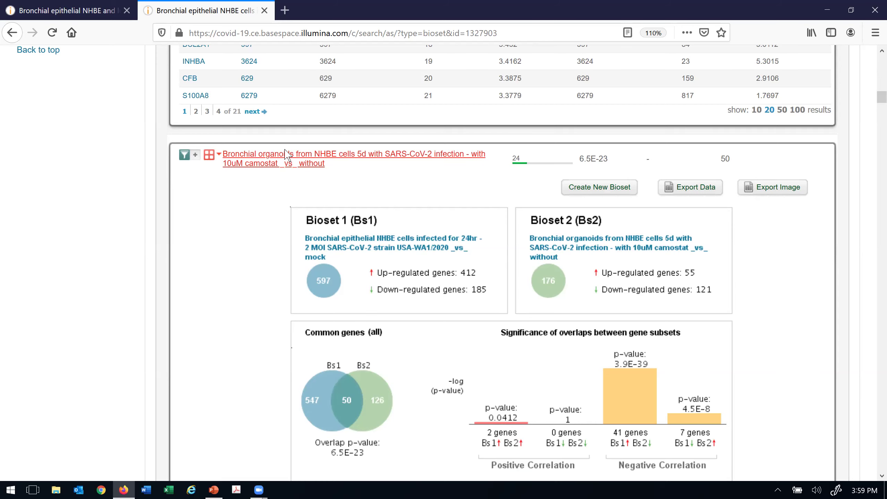
scroll(285, 155, down, 1)
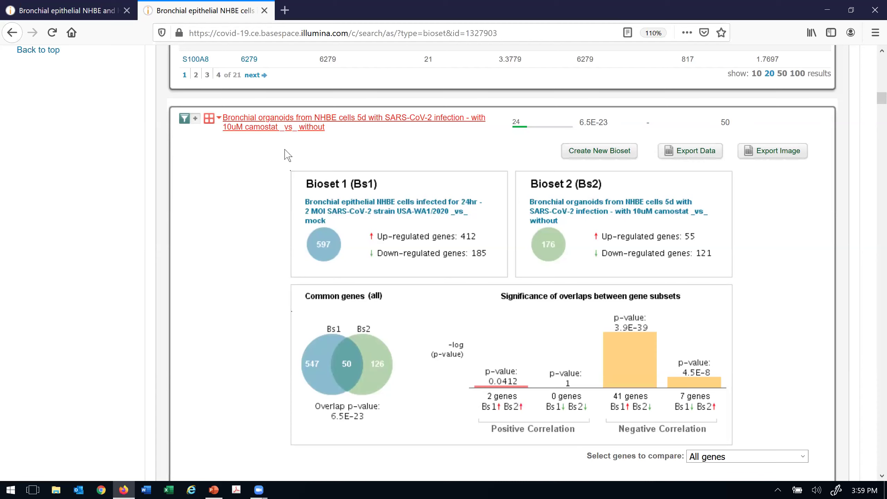
scroll(286, 154, down, 2)
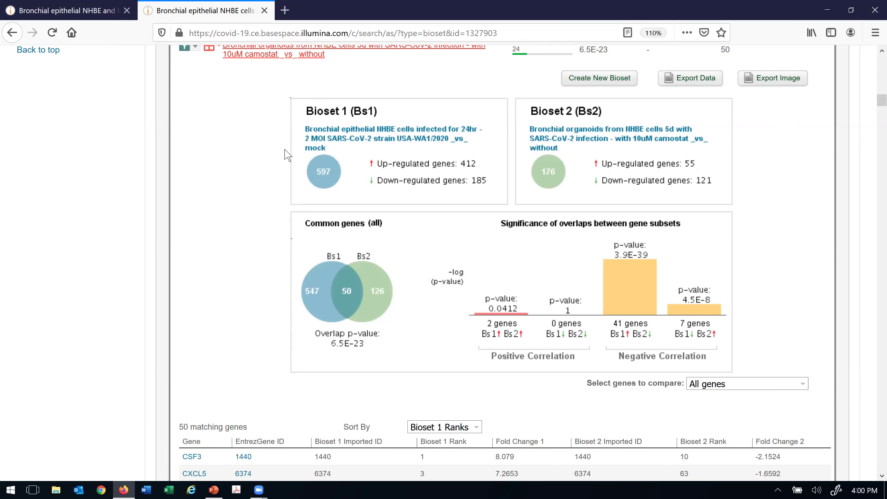
scroll(285, 154, down, 4)
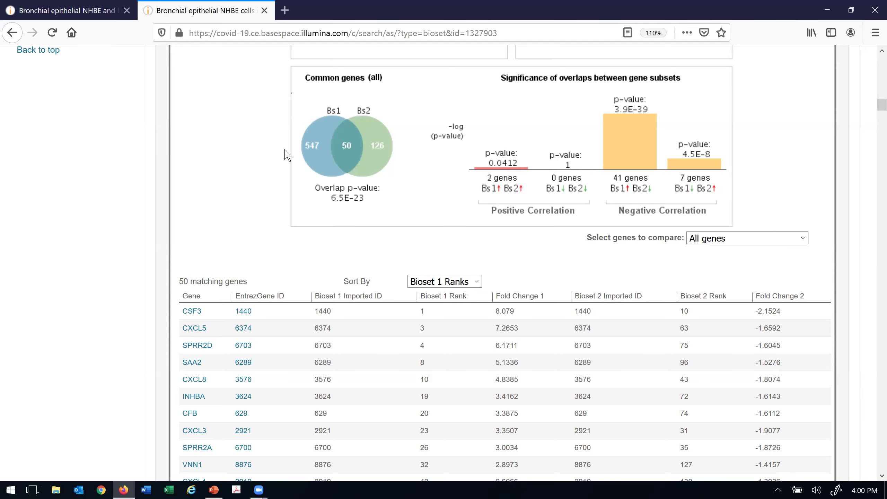
Add the queried NHBE bioset, the 5d infected versus uninfected organoid bioset and the 10uM camostat organoid bioset to Meta-Analysis
scroll(286, 154, up, 20)
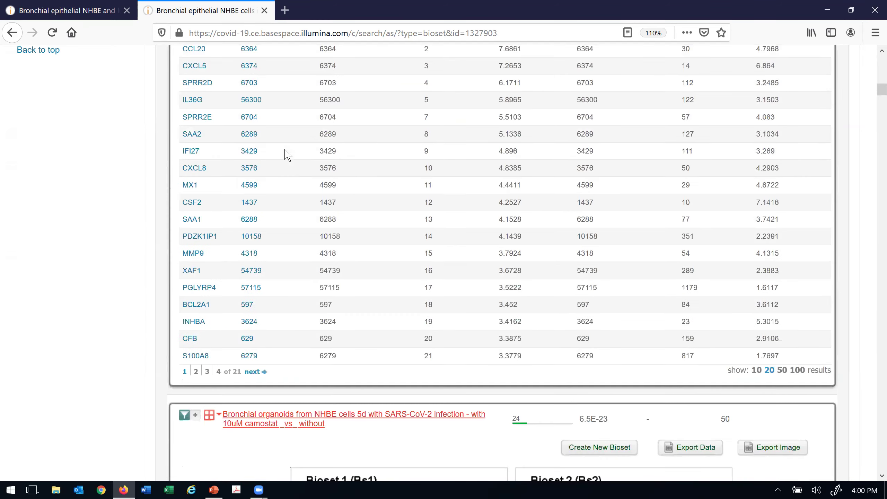
scroll(287, 154, up, 10)
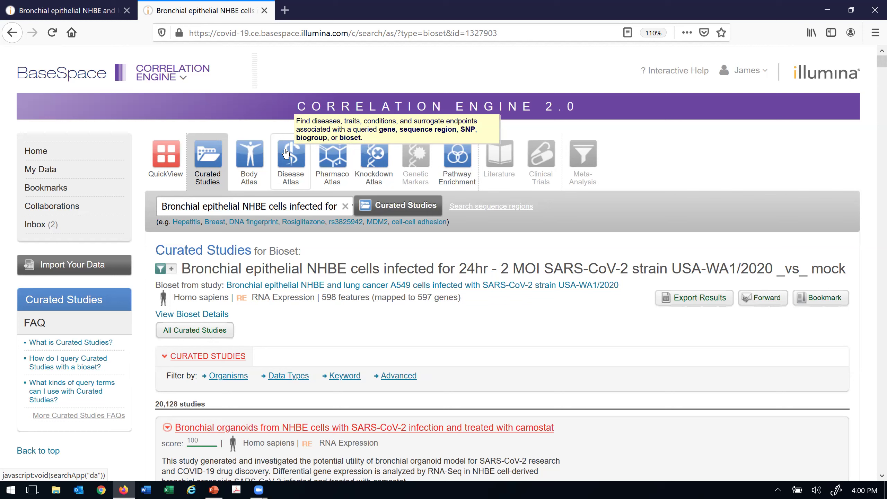
click(160, 270)
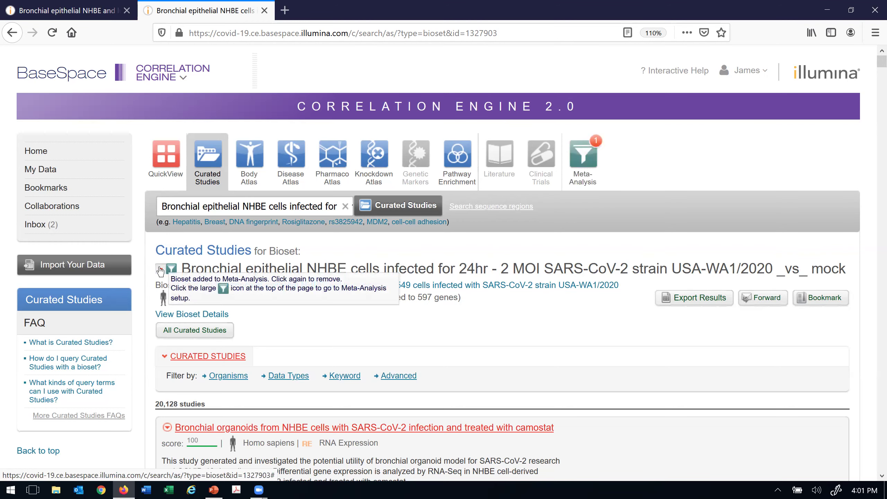
scroll(161, 270, down, 7)
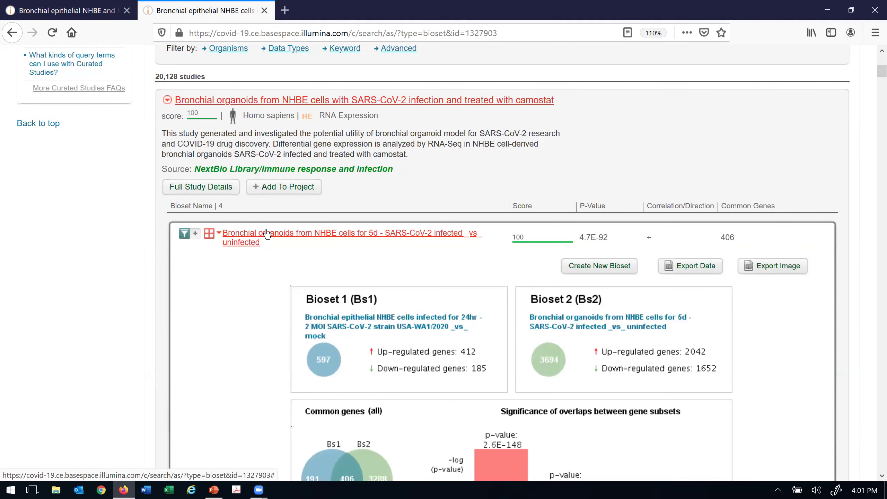
click(220, 225)
click(195, 224)
click(185, 266)
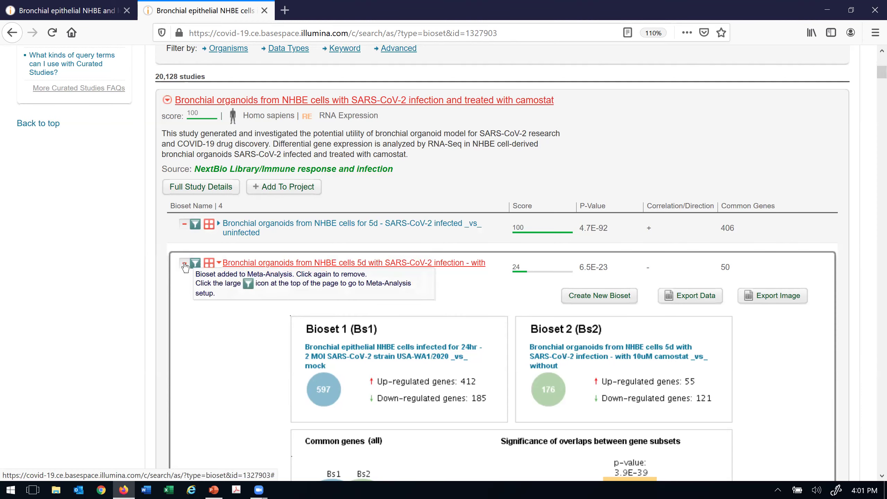
Open the Meta-Analysis setup for the three added biosets
scroll(185, 267, up, 7)
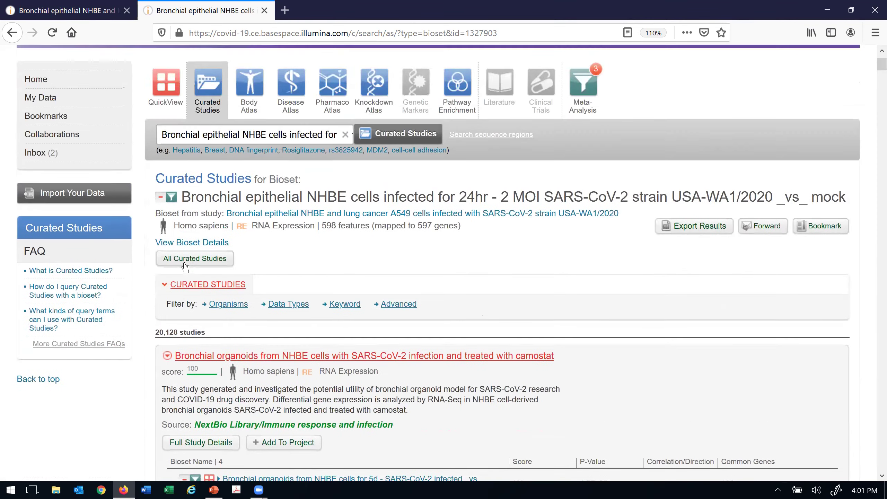
scroll(185, 267, up, 2)
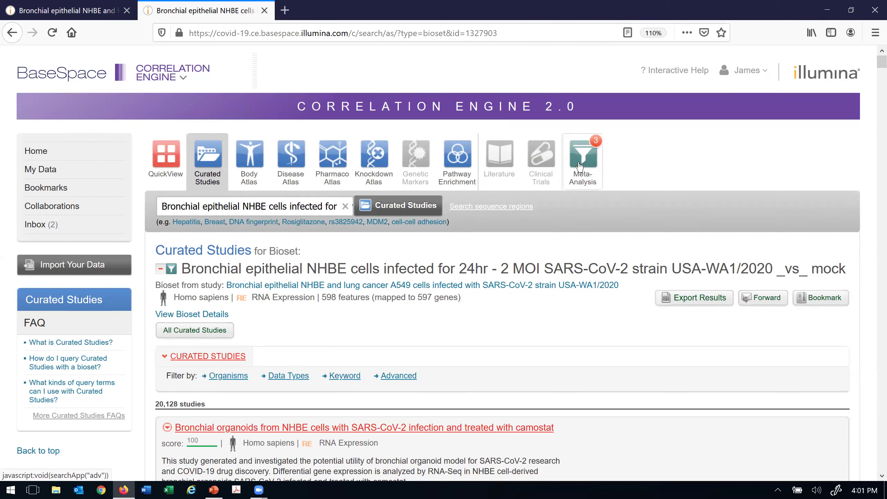
mouse_move(580, 167)
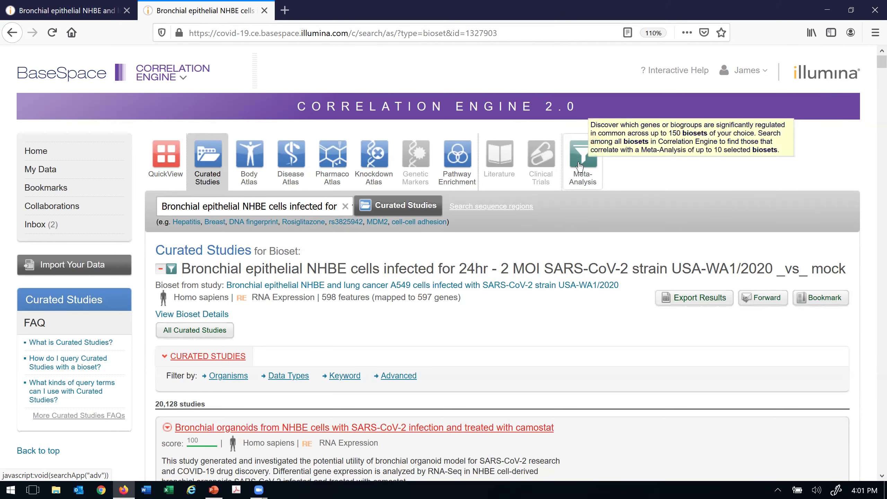
click(579, 167)
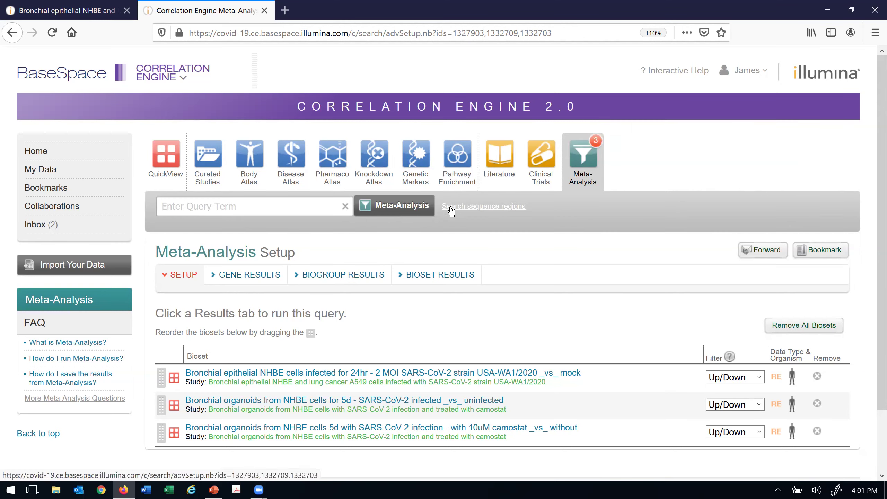
Run the Gene Results of the meta-analysis and review the ranked genes with their correlation patterns, scores and specificity
click(249, 276)
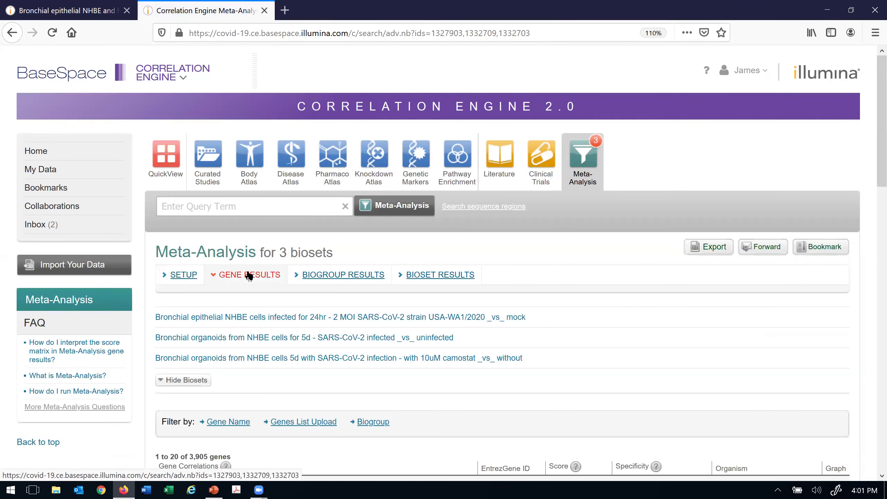
scroll(250, 276, down, 3)
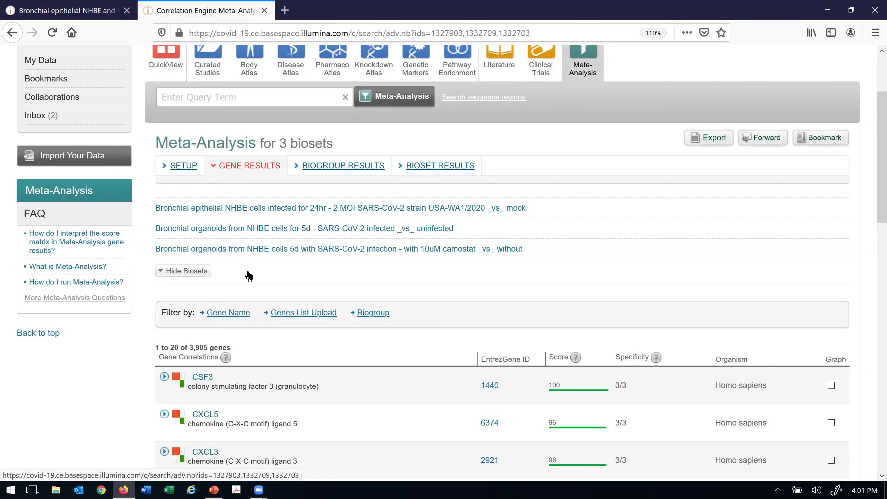
scroll(249, 276, down, 2)
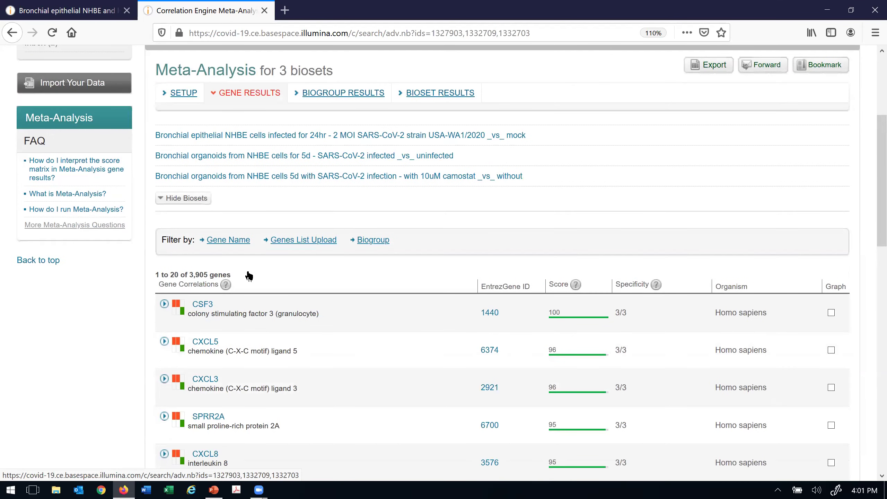
scroll(249, 276, down, 1)
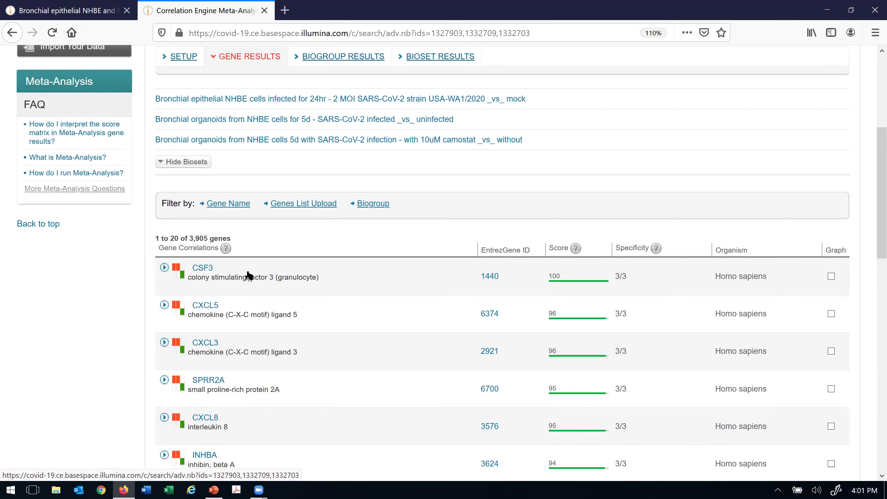
scroll(249, 276, down, 1)
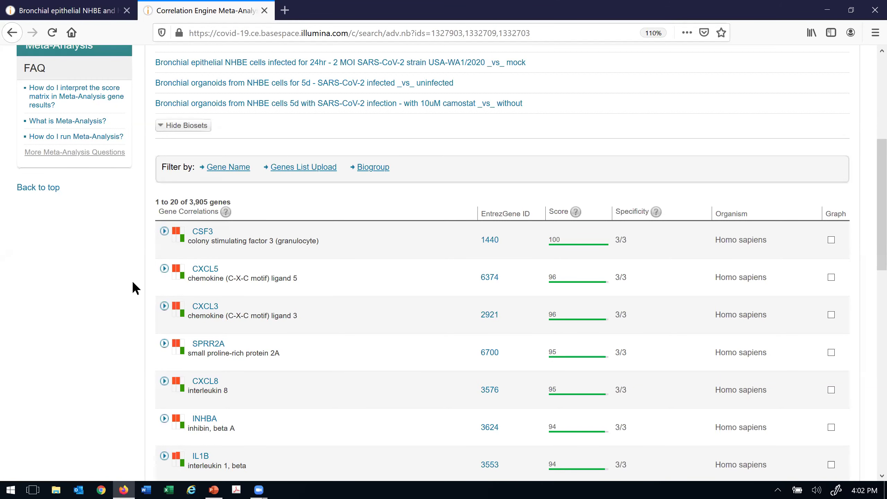
scroll(133, 284, down, 6)
scroll(133, 288, down, 3)
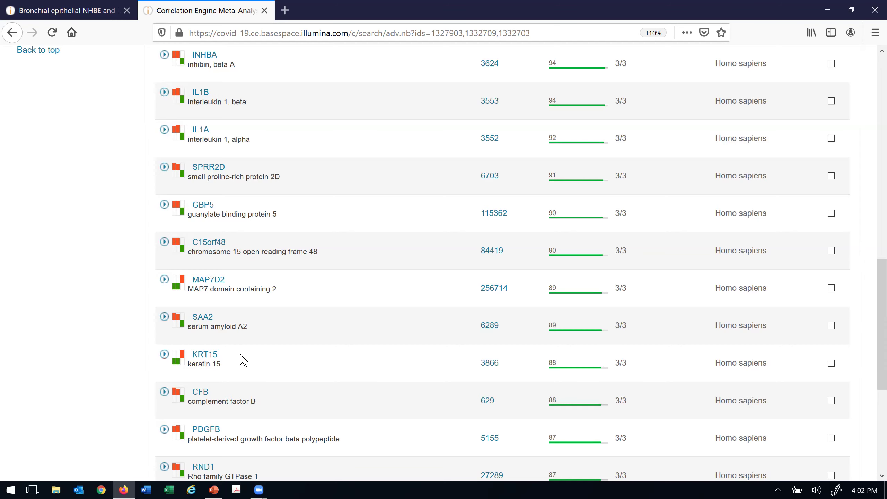
Leave the meta-analysis gene results and open the QuickView start page
scroll(243, 360, up, 15)
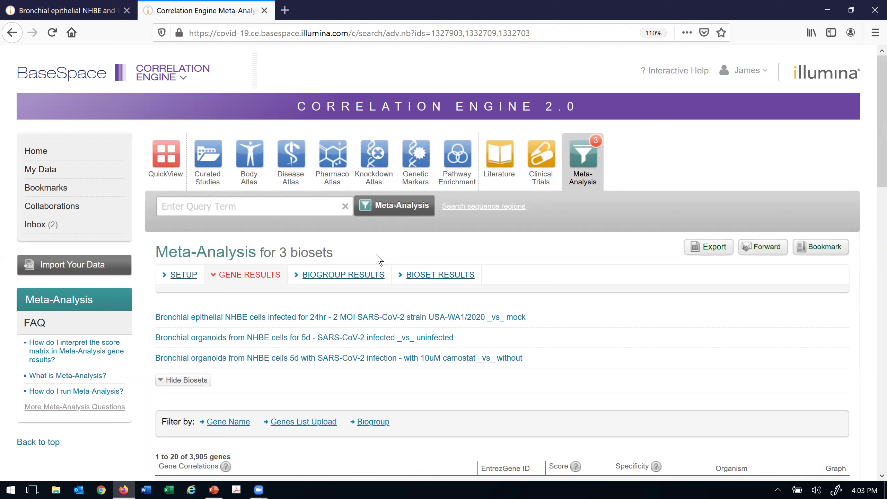
click(167, 173)
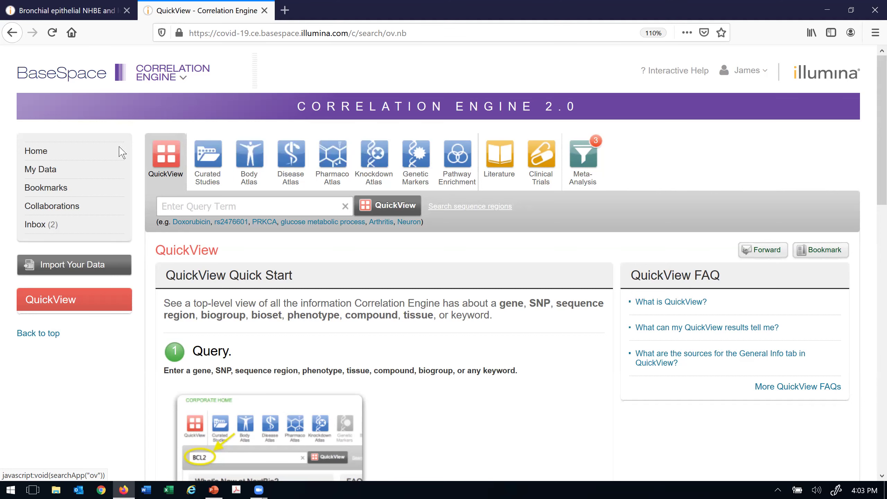
Query QuickView for the human gene AURKB and review its summary of correlated tissues, diseases, compounds and gene perturbations
click(175, 207)
text(aurk)
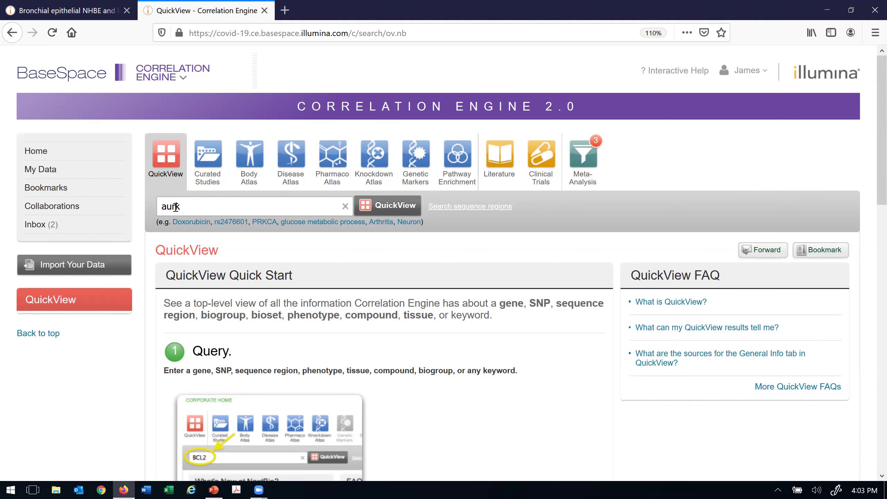
text(b)
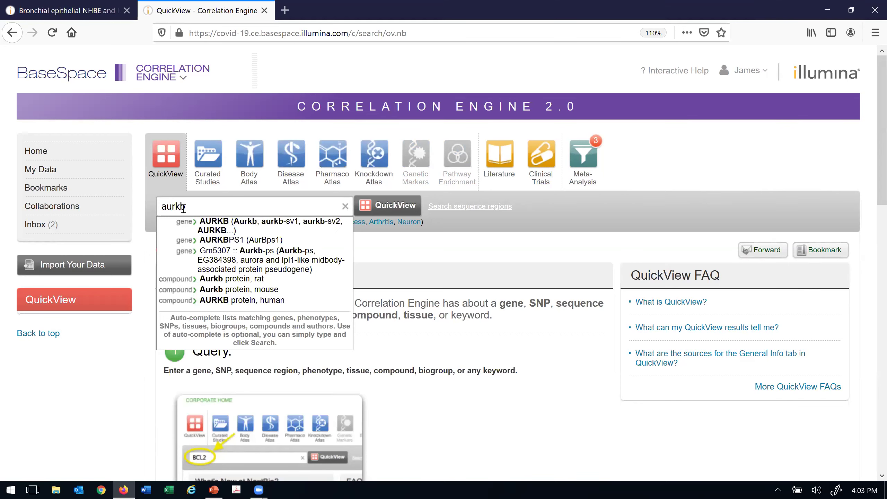
click(202, 225)
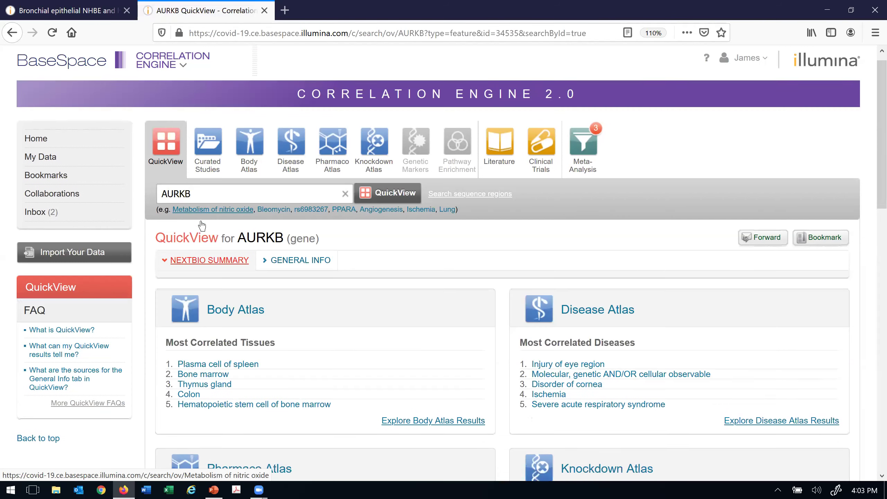
scroll(202, 225, down, 3)
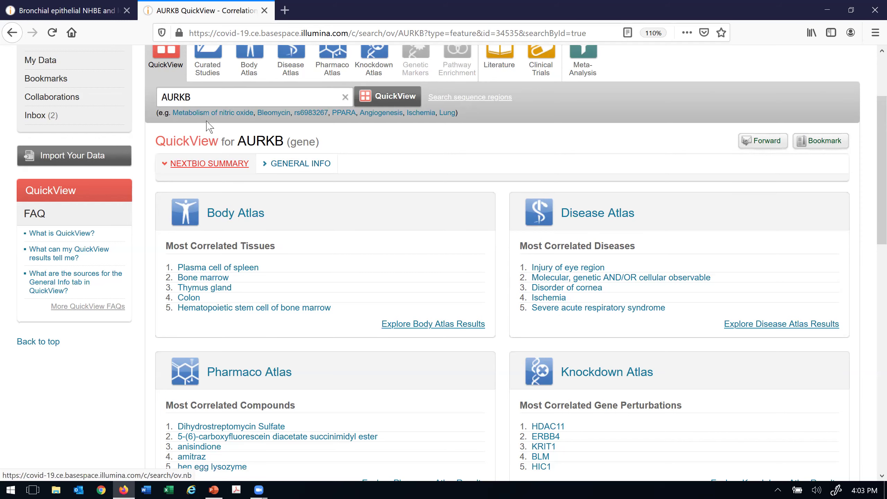
Open AURKB's general information, expand the full description, and review its cytogenetic location, transcripts, proteins and gene ontology terms
click(287, 167)
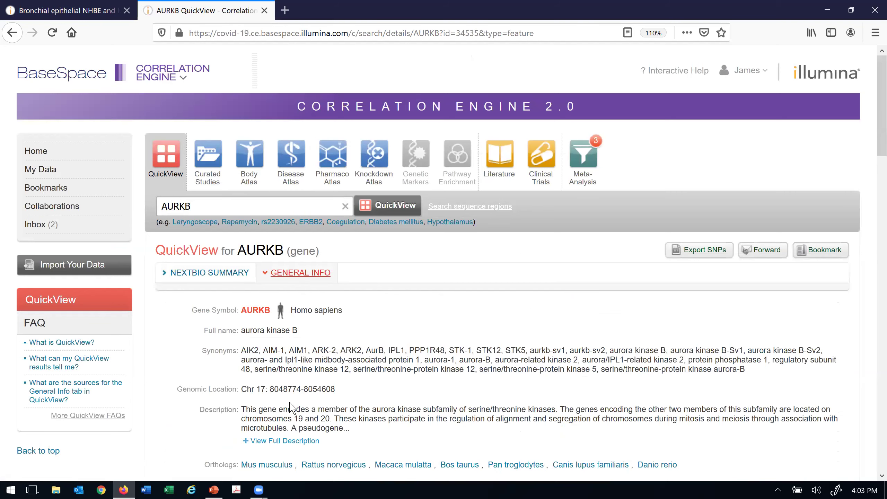
click(284, 441)
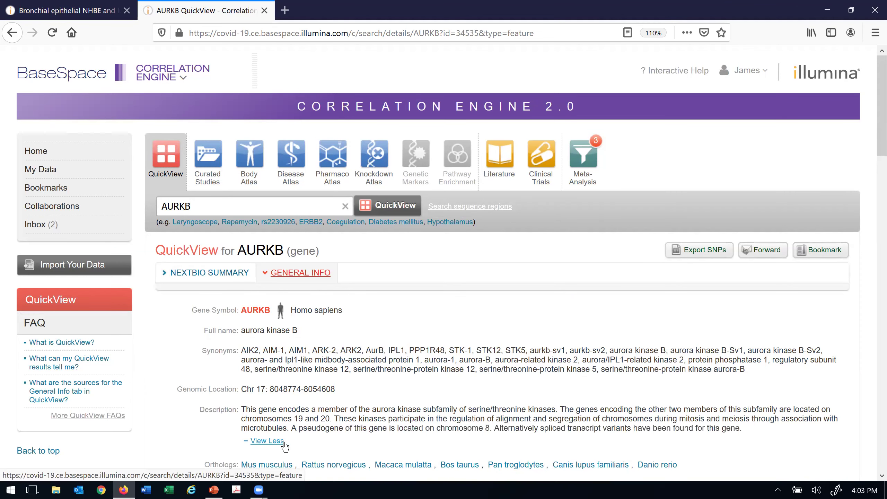
scroll(284, 446, down, 2)
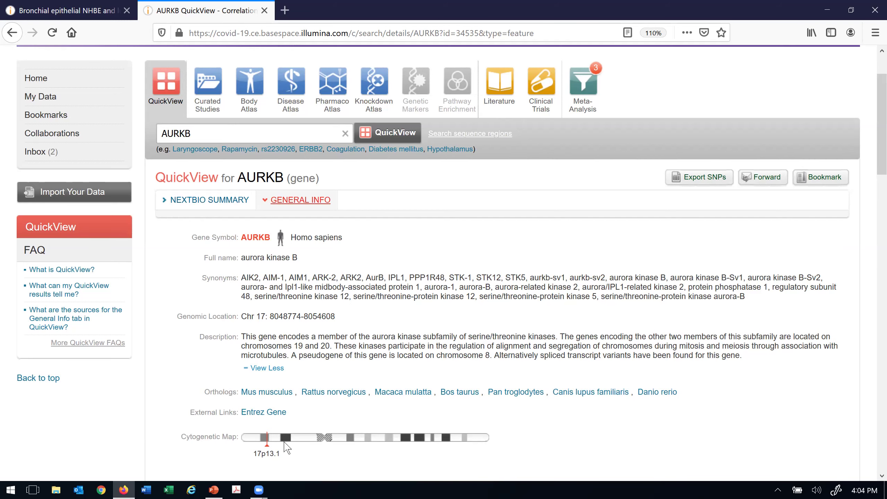
scroll(285, 447, down, 2)
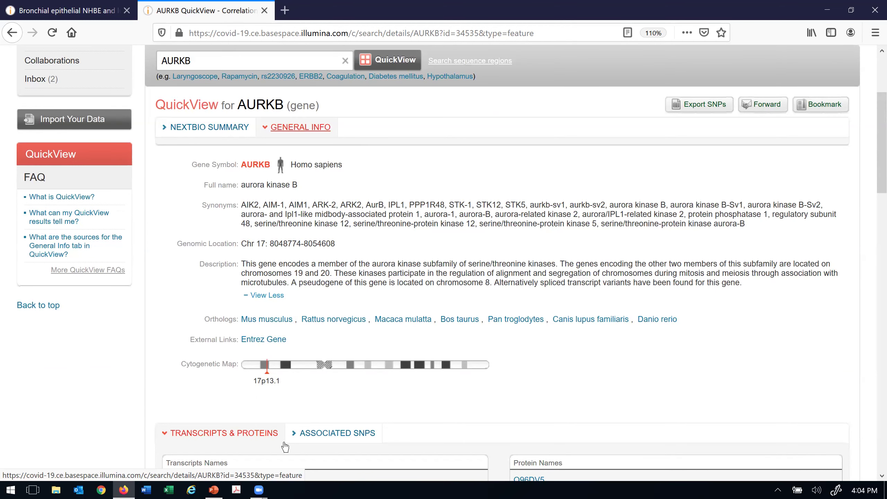
scroll(285, 447, down, 1)
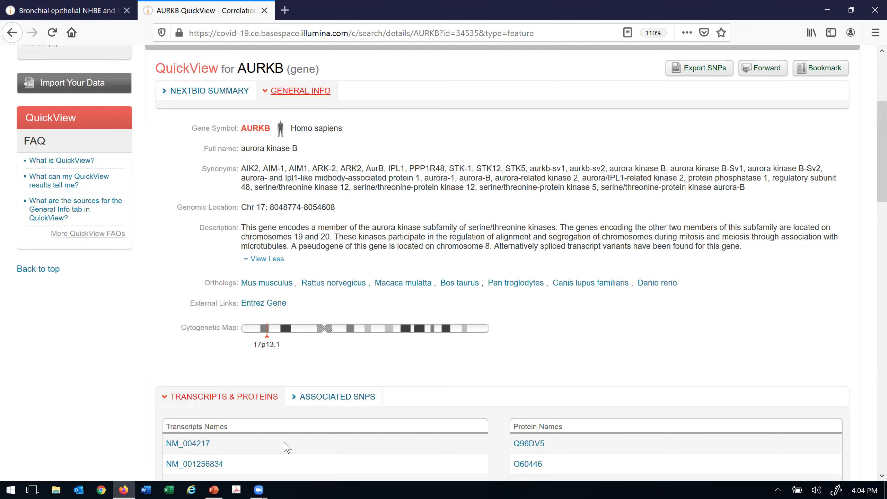
scroll(287, 447, down, 6)
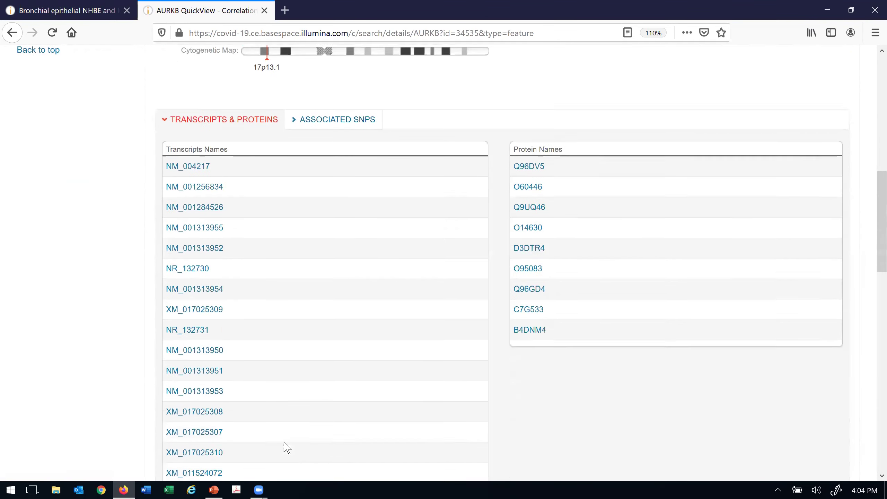
scroll(286, 447, down, 7)
scroll(284, 446, down, 2)
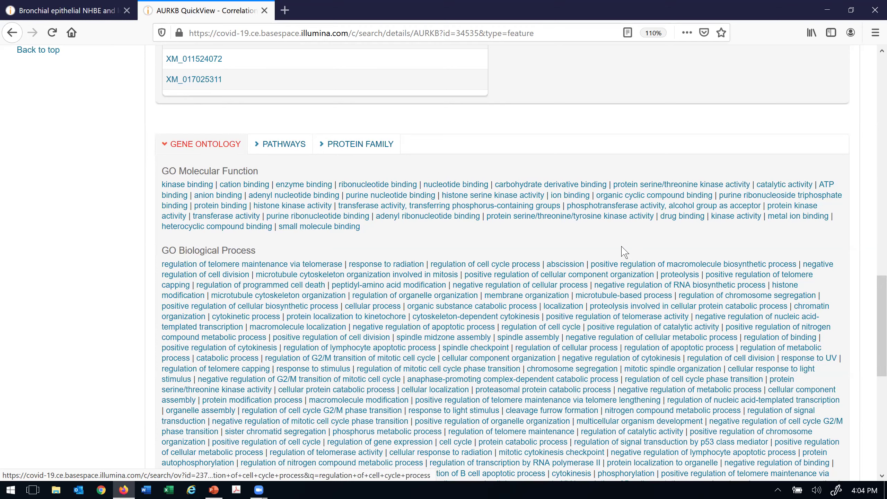
Open the Literature results for AURKB and examine the PubMed articles, filter terms and narrowing options
scroll(624, 251, up, 20)
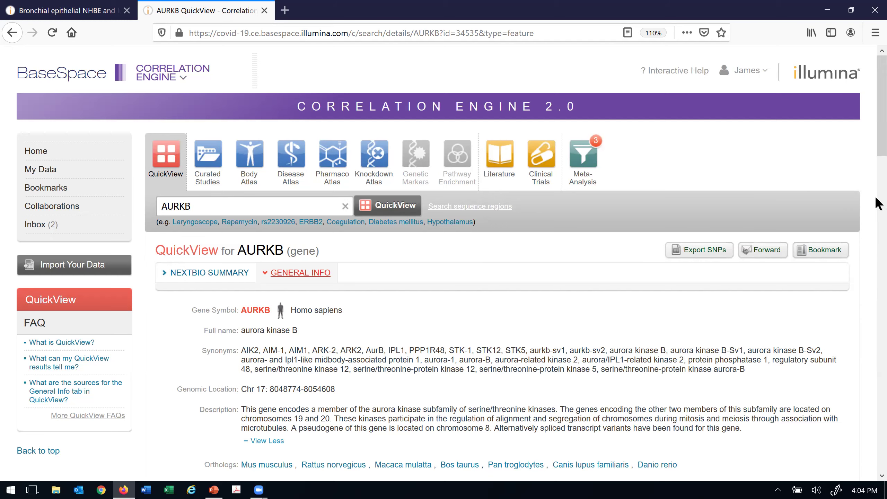
click(498, 171)
click(499, 170)
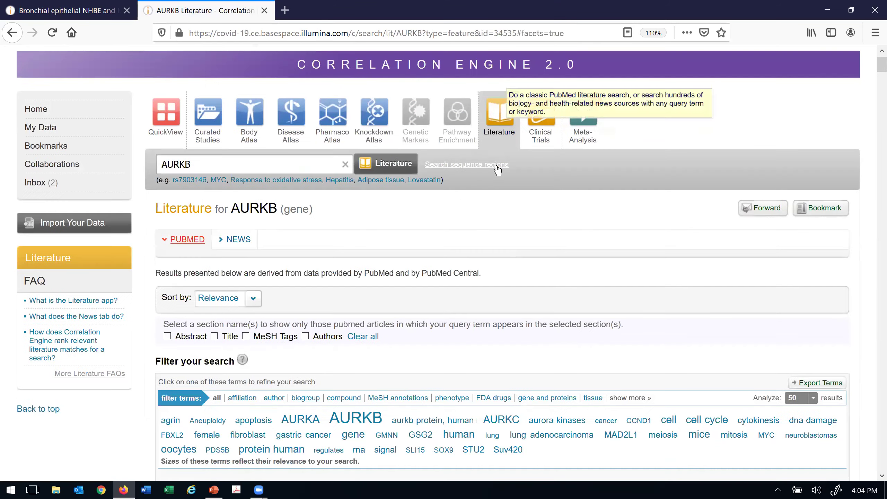
scroll(497, 170, down, 3)
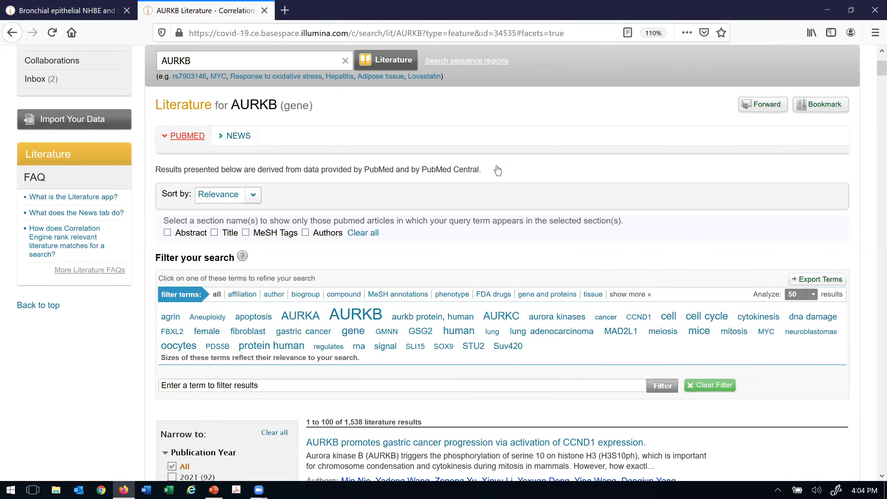
scroll(498, 171, down, 1)
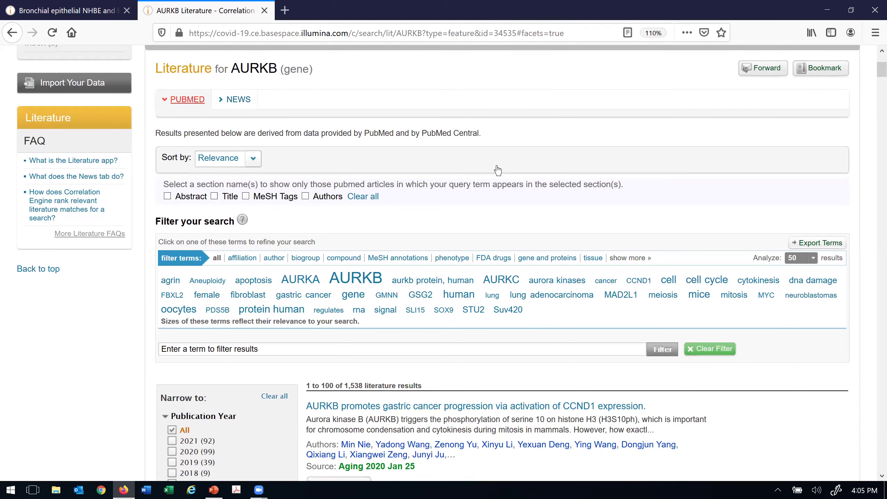
scroll(497, 171, down, 1)
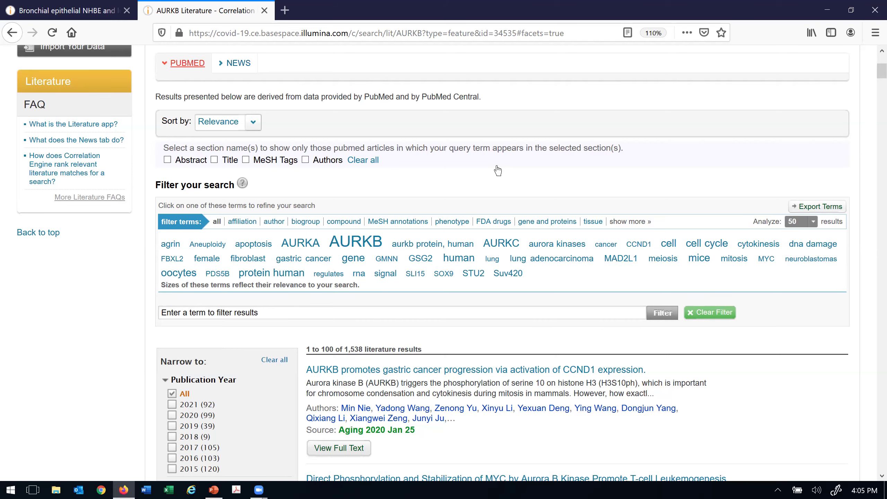
scroll(497, 171, down, 3)
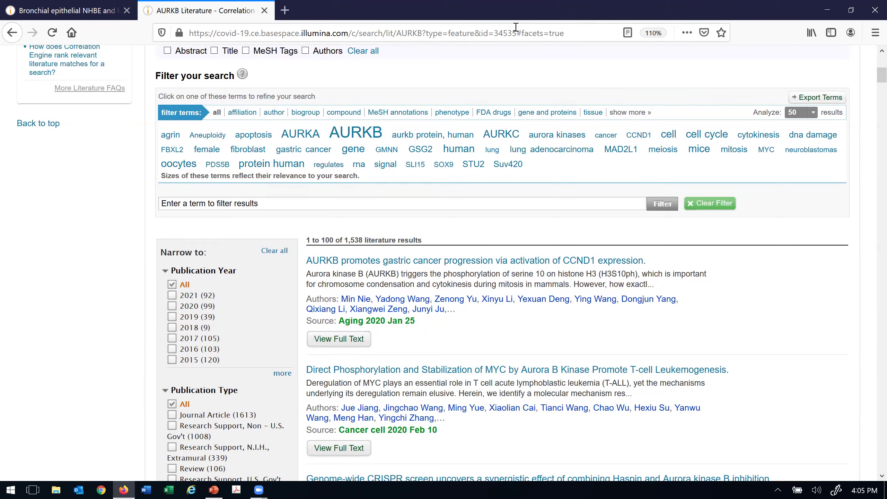
Restrict the literature filter terms to phenotypes and filter the AURKB articles by "gastric cancer"
click(461, 112)
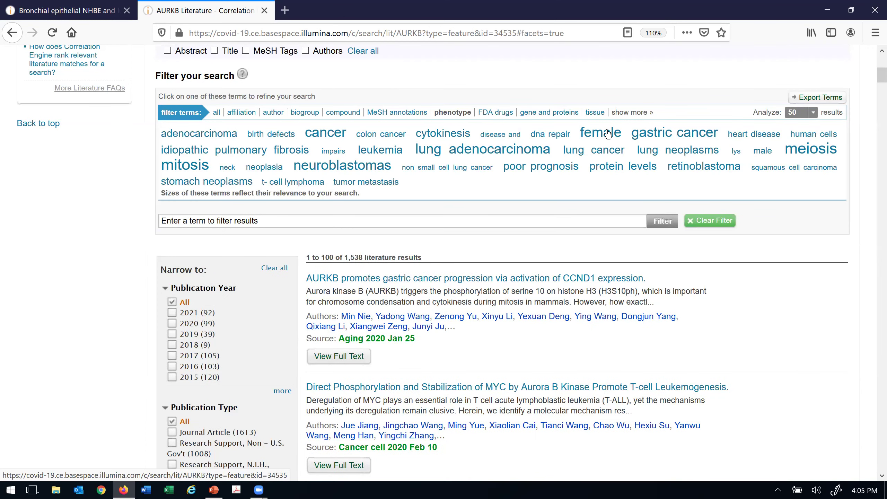
click(648, 134)
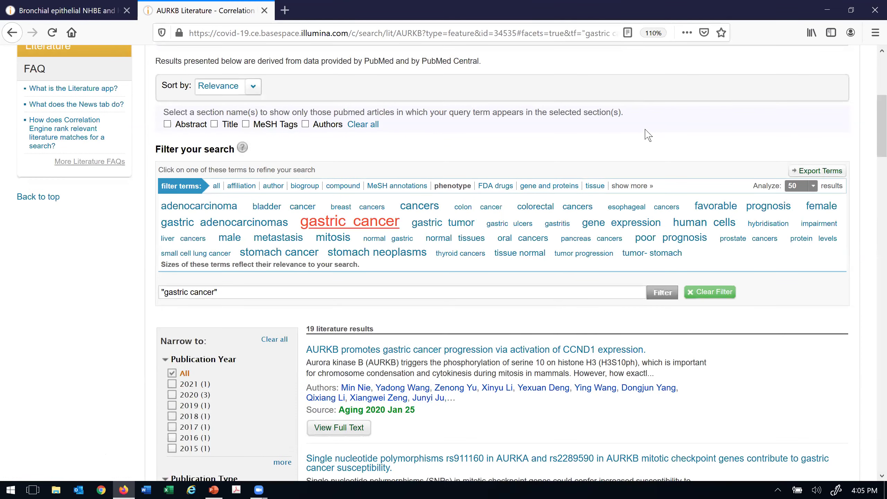
scroll(648, 136, down, 3)
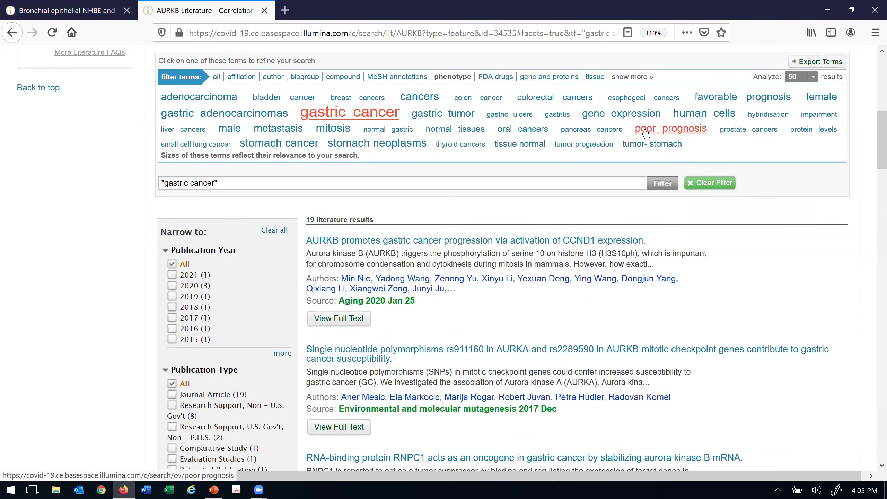
mouse_move(647, 134)
Open AURKB's correlated Curated Studies and filter them to the SARS-CoV-2 Curated Studies and Single Cell Sequencing Studies on Coronavirus Host Infection projects
scroll(646, 134, up, 8)
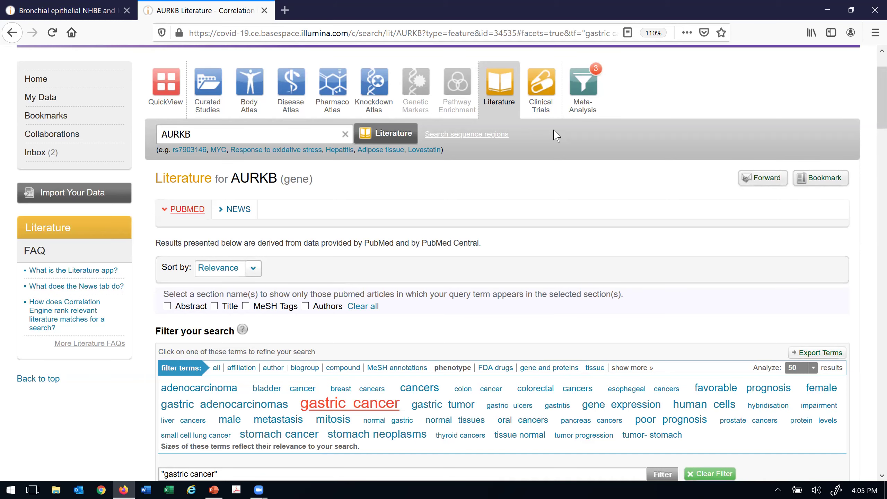
scroll(555, 135, up, 3)
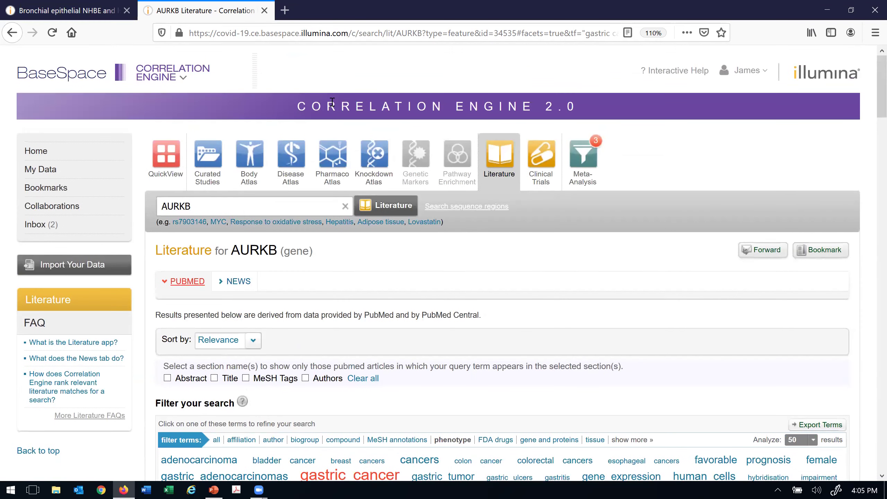
click(210, 175)
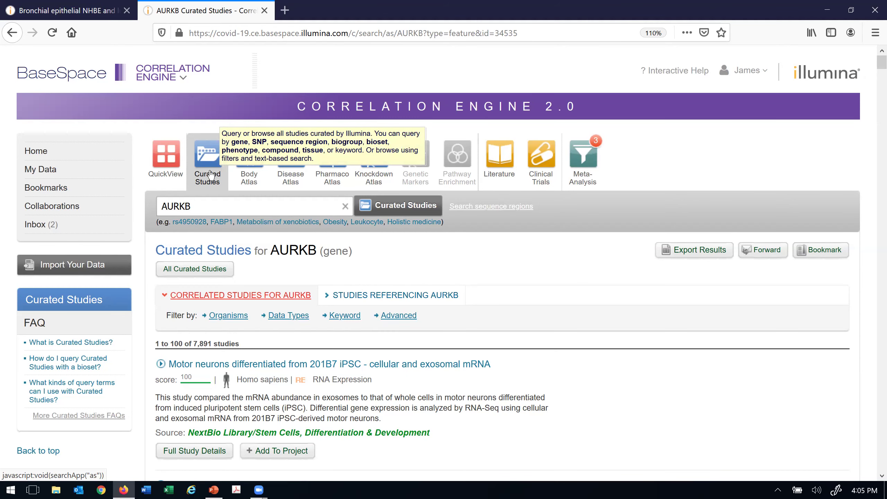
scroll(210, 174, down, 2)
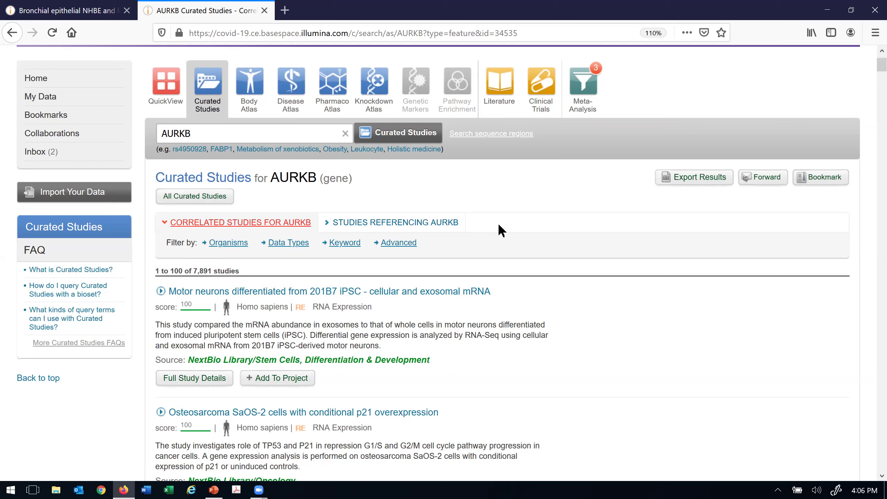
click(398, 243)
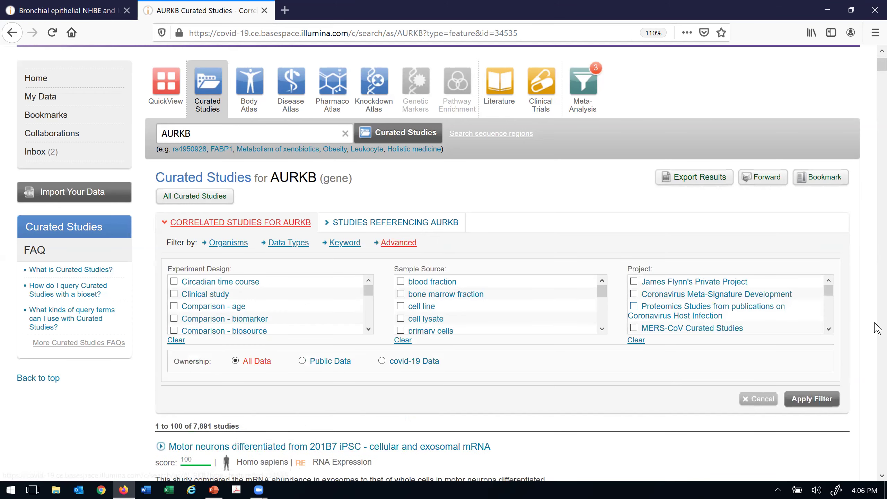
drag(833, 297, 833, 304)
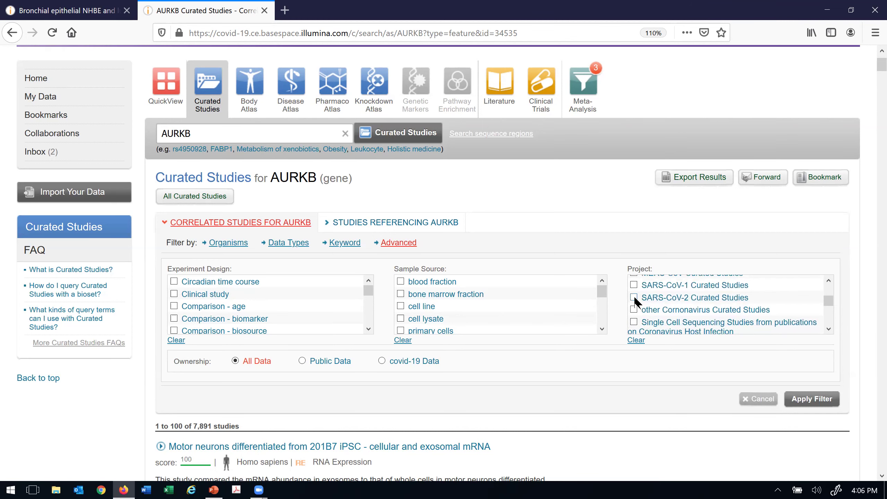
click(633, 297)
click(815, 399)
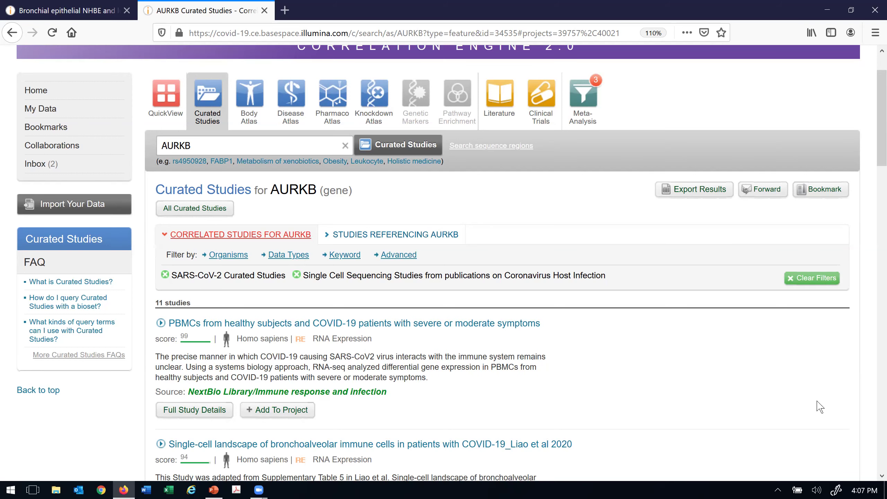
Expand the study of PBMCs from healthy subjects and COVID-19 patients and review AURKB's scores, p-values and fold changes per bioset
scroll(819, 406, down, 1)
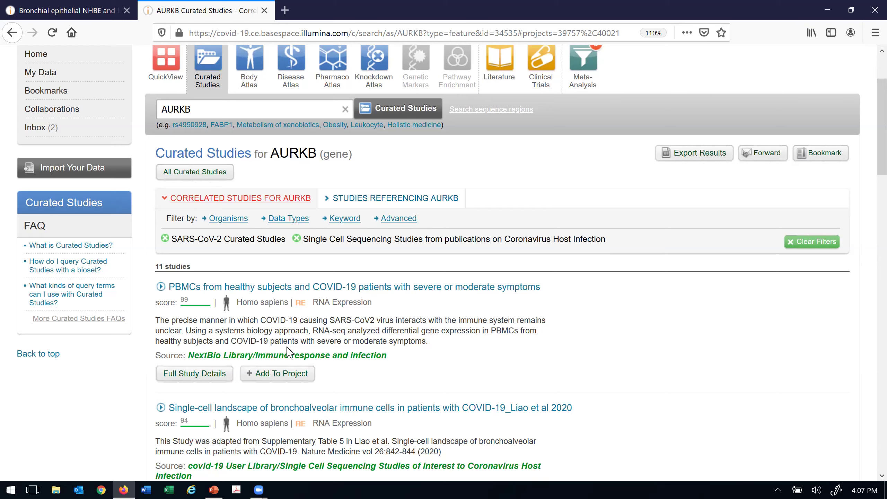
click(161, 287)
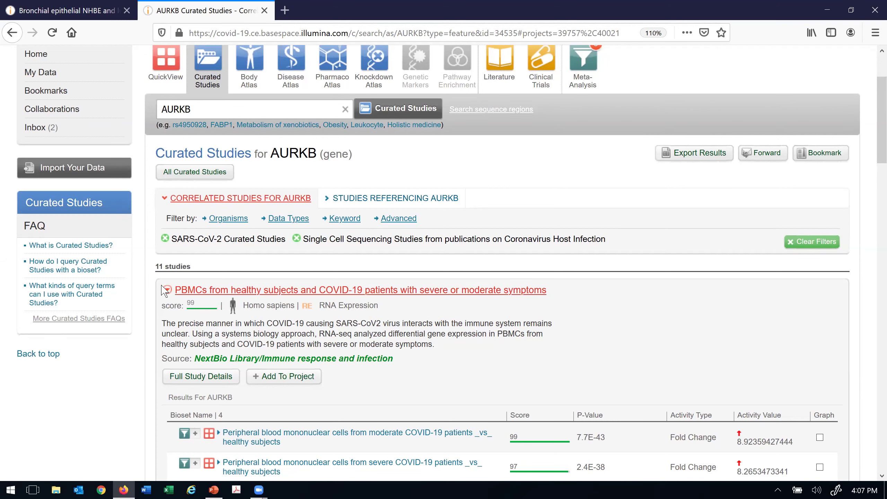
scroll(164, 290, down, 1)
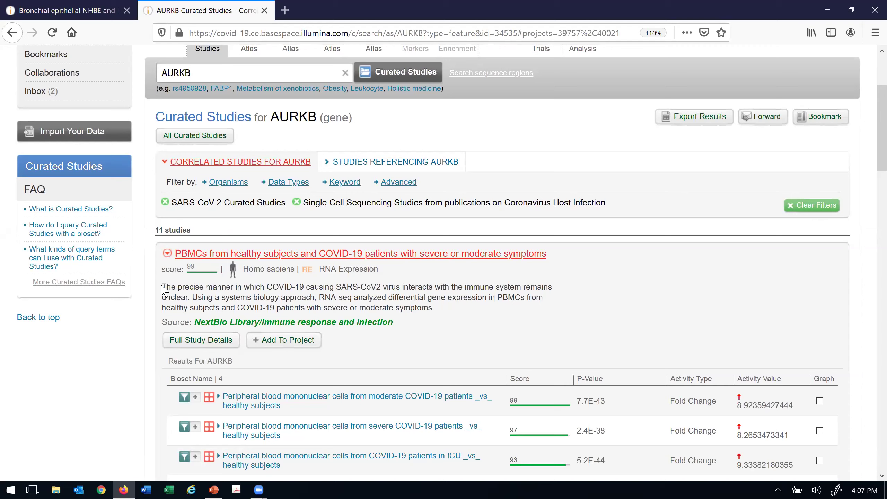
scroll(164, 290, down, 3)
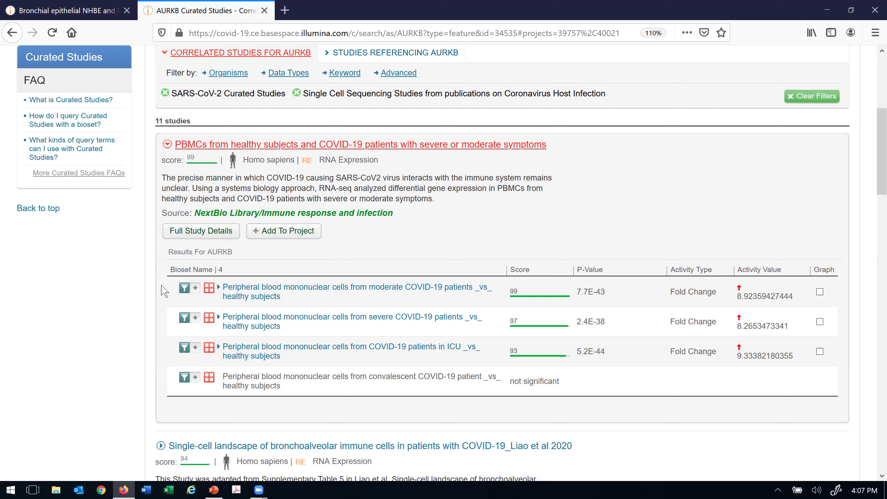
Expand the single-cell landscape study of bronchoalveolar immune cells in COVID-19 patients and review AURKB's results across the cell-type biosets
scroll(164, 291, down, 5)
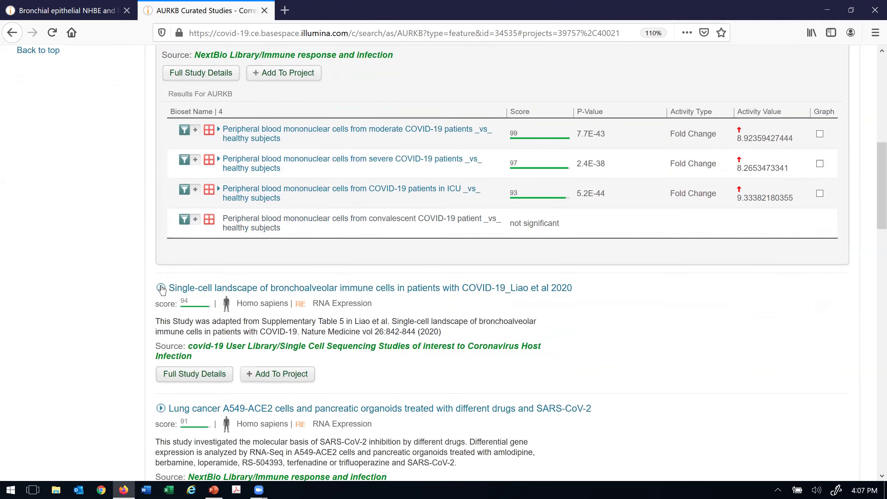
scroll(162, 286, down, 1)
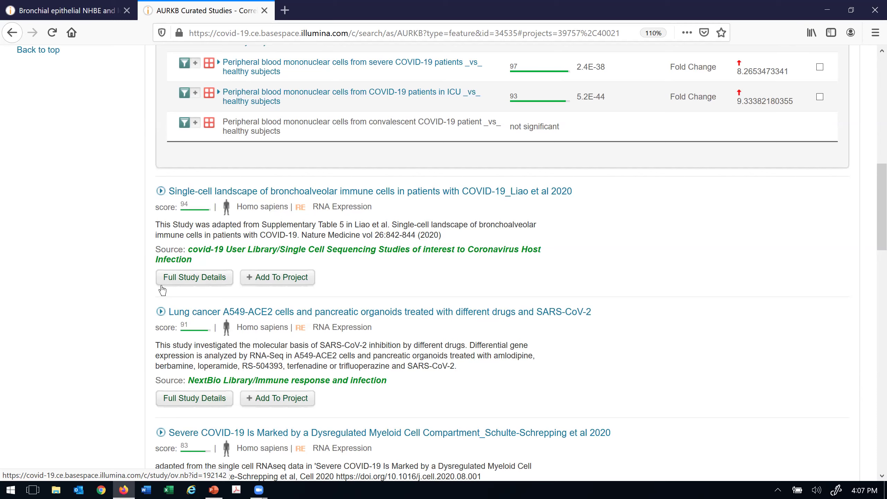
click(160, 192)
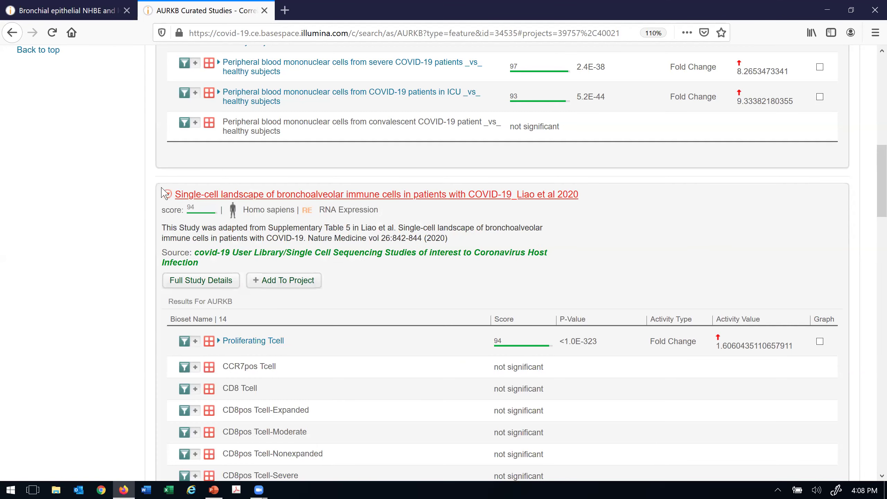
scroll(163, 193, down, 2)
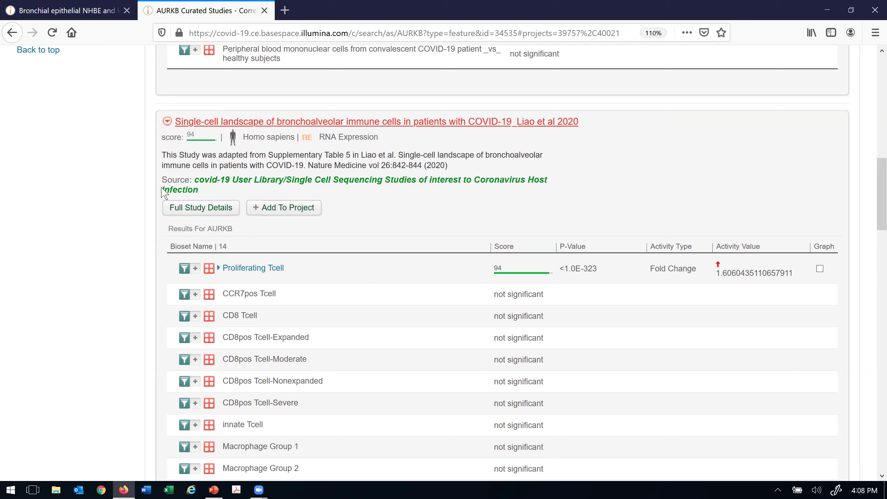
Expand the study on severe COVID-19 marked by a dysregulated myeloid cell compartment and review AURKB's scores, p-values and fold changes per cell-cluster bioset
scroll(164, 193, down, 1)
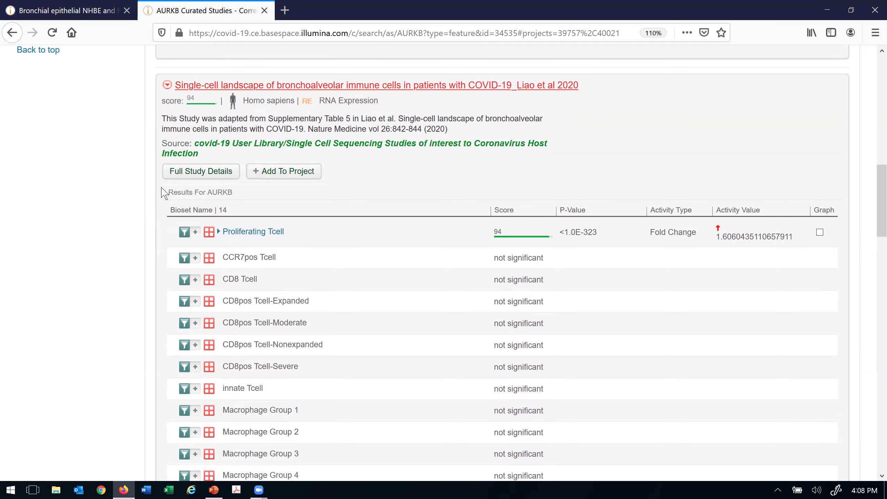
scroll(164, 193, down, 2)
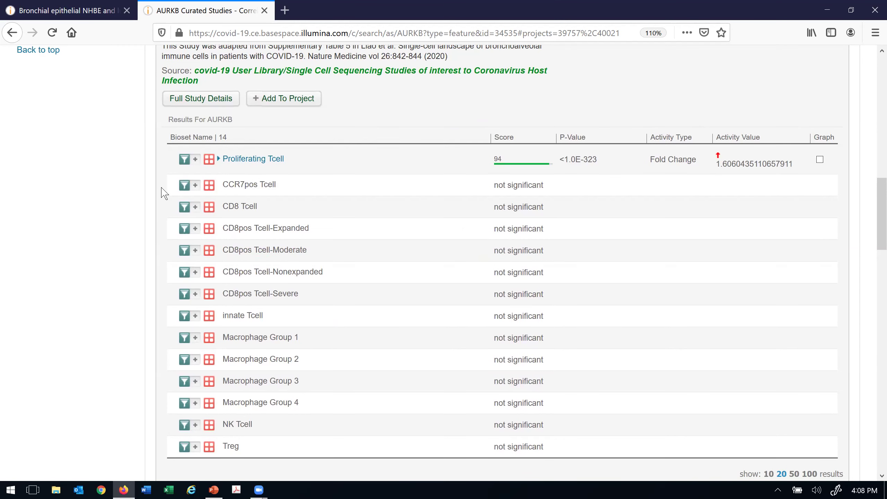
scroll(163, 193, down, 7)
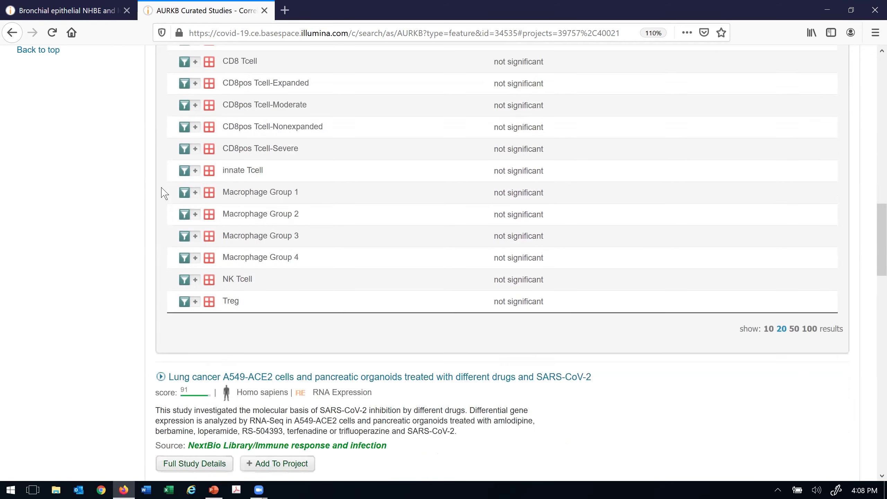
scroll(164, 193, down, 4)
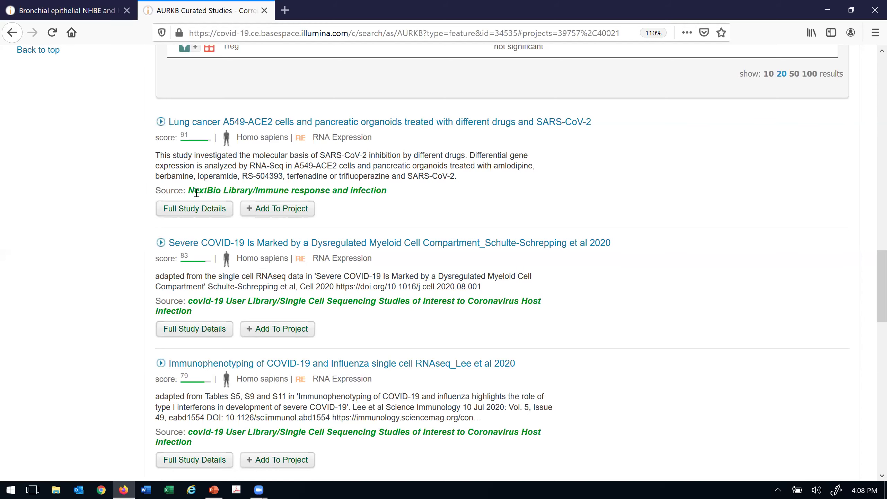
click(160, 242)
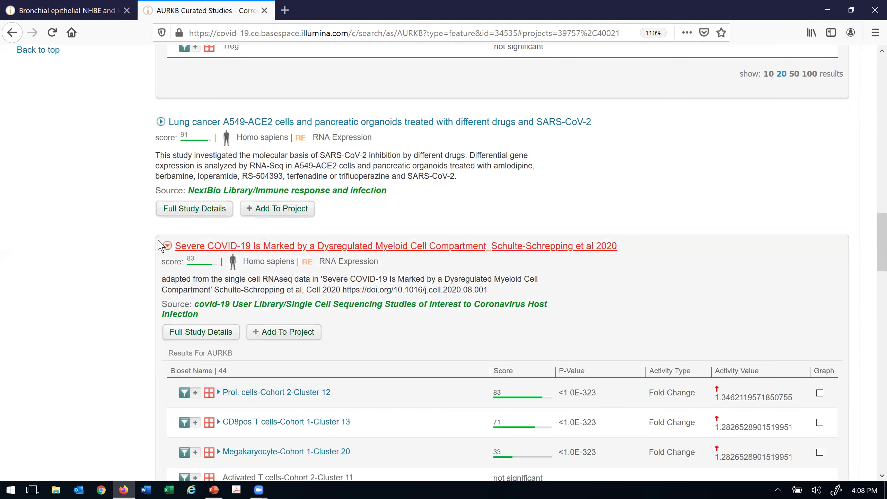
scroll(161, 245, down, 2)
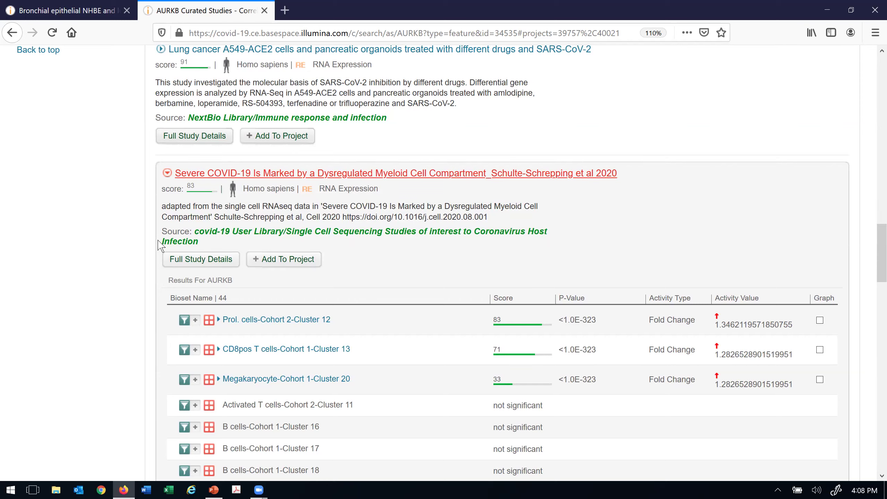
scroll(160, 245, down, 1)
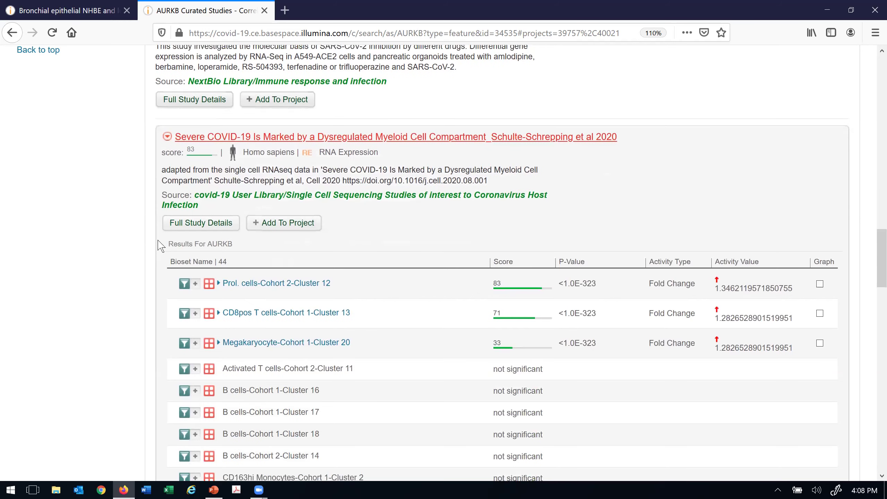
scroll(160, 245, down, 2)
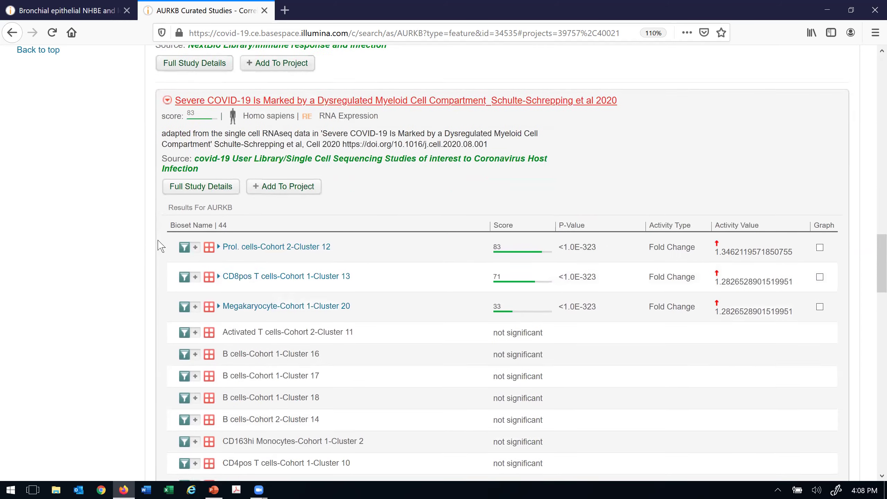